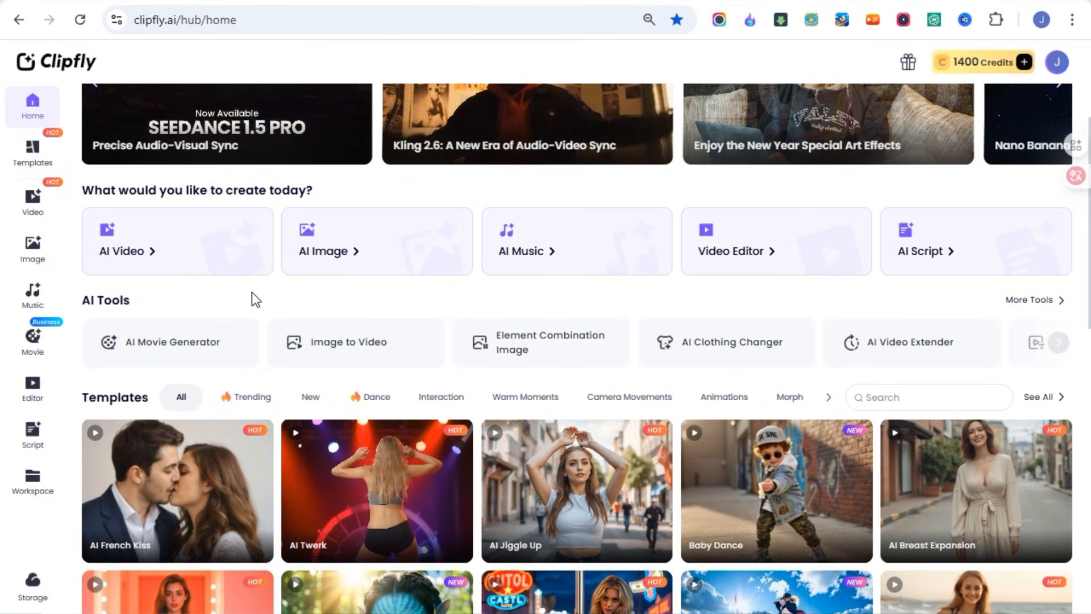
pyautogui.scroll(2, 251, 292)
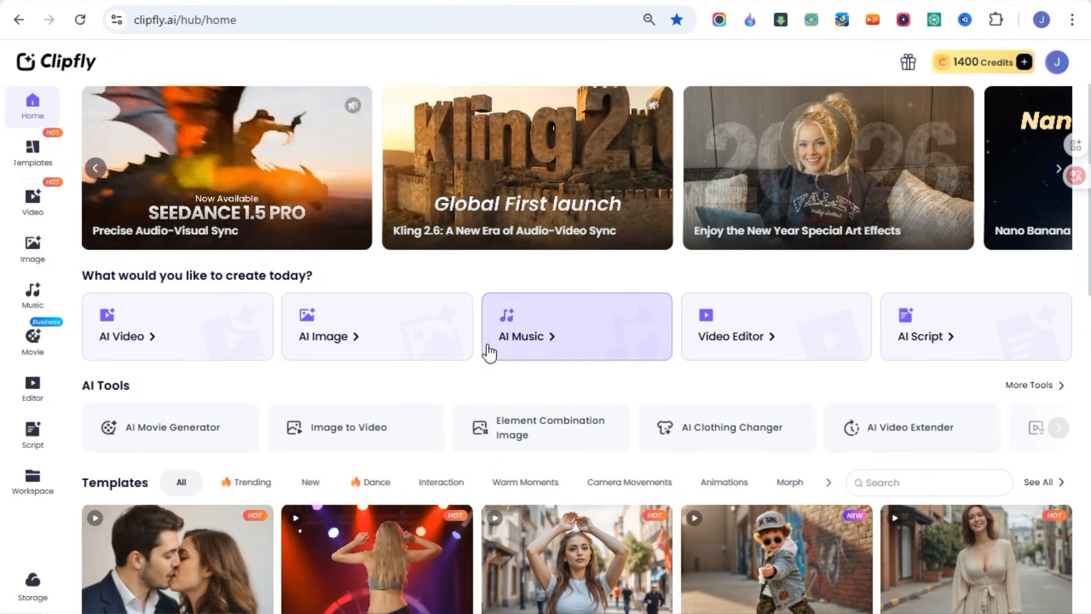
pyautogui.scroll(-4, 487, 348)
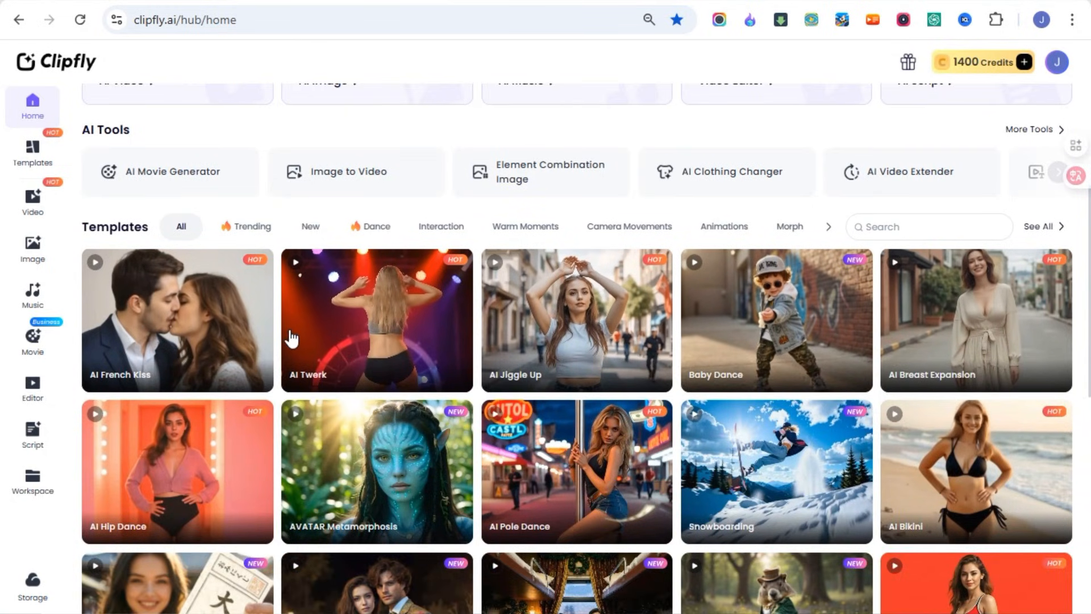
pyautogui.scroll(-4, 424, 358)
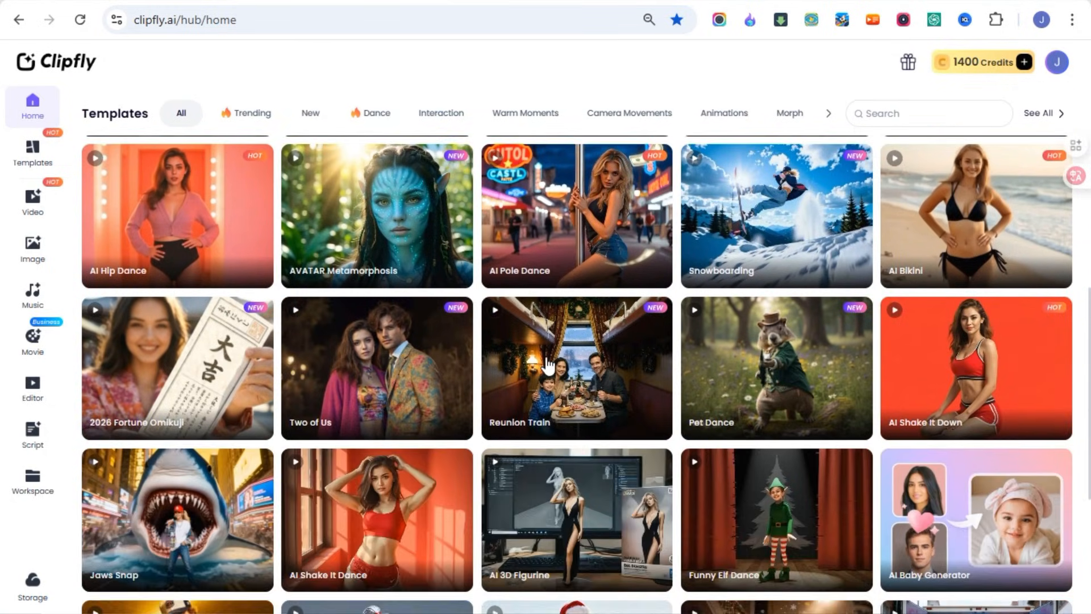
pyautogui.scroll(-5, 495, 363)
pyautogui.scroll(6, 547, 365)
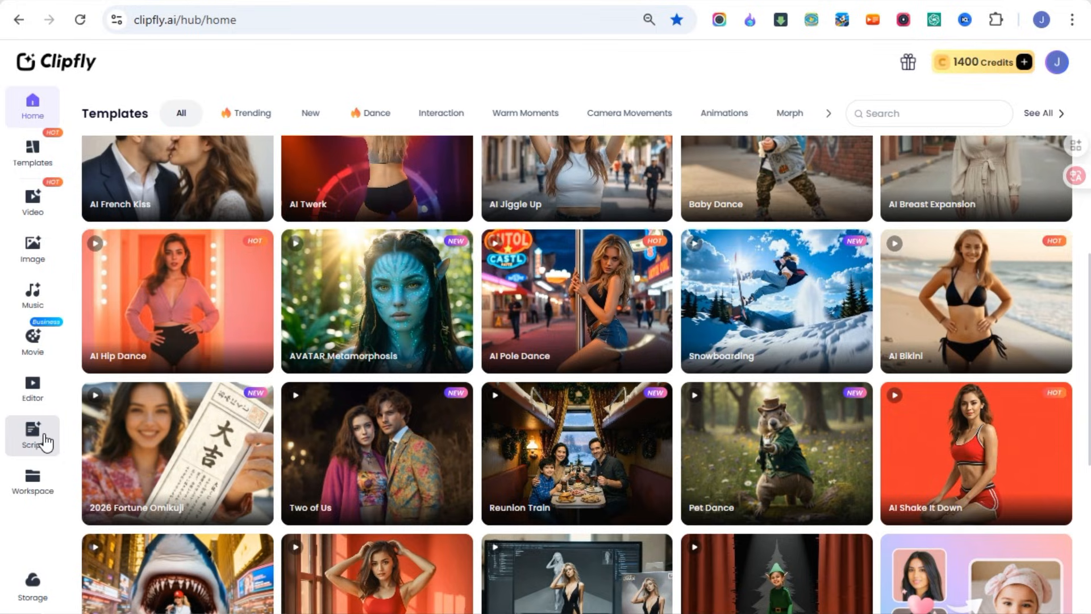
# Open the AI movie generator and look at its Custom Storyboard and One-Click Storyboard starting options.
pyautogui.click(32, 346)
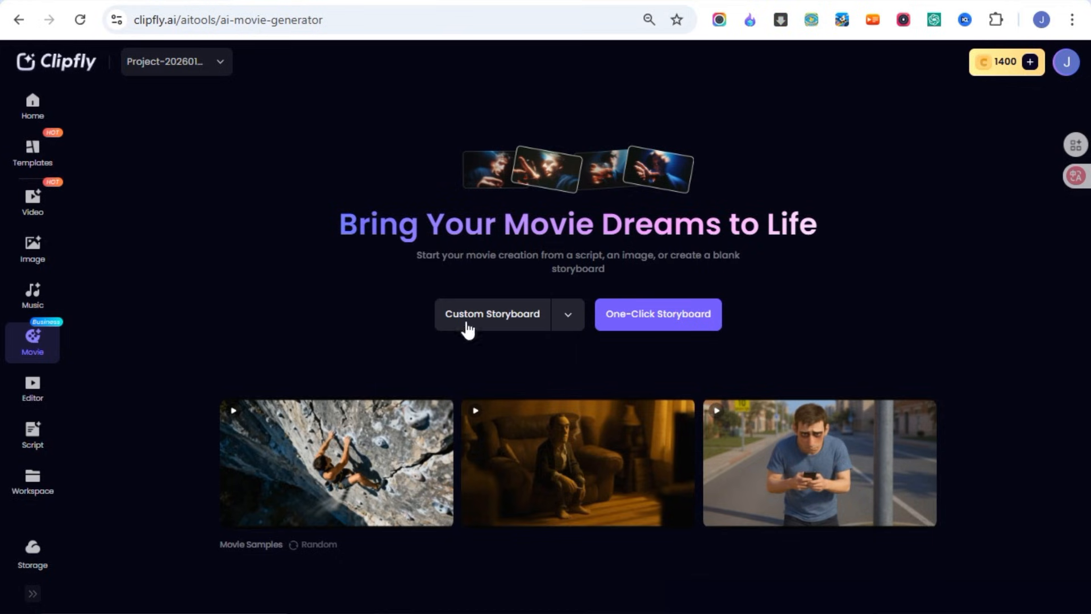
pyautogui.click(565, 325)
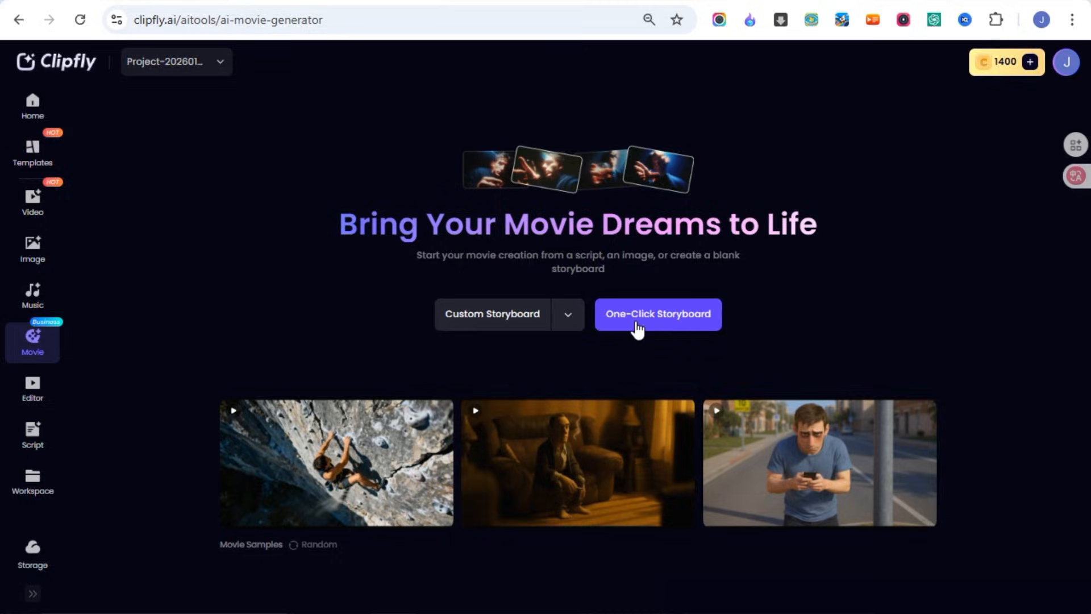
pyautogui.click(653, 323)
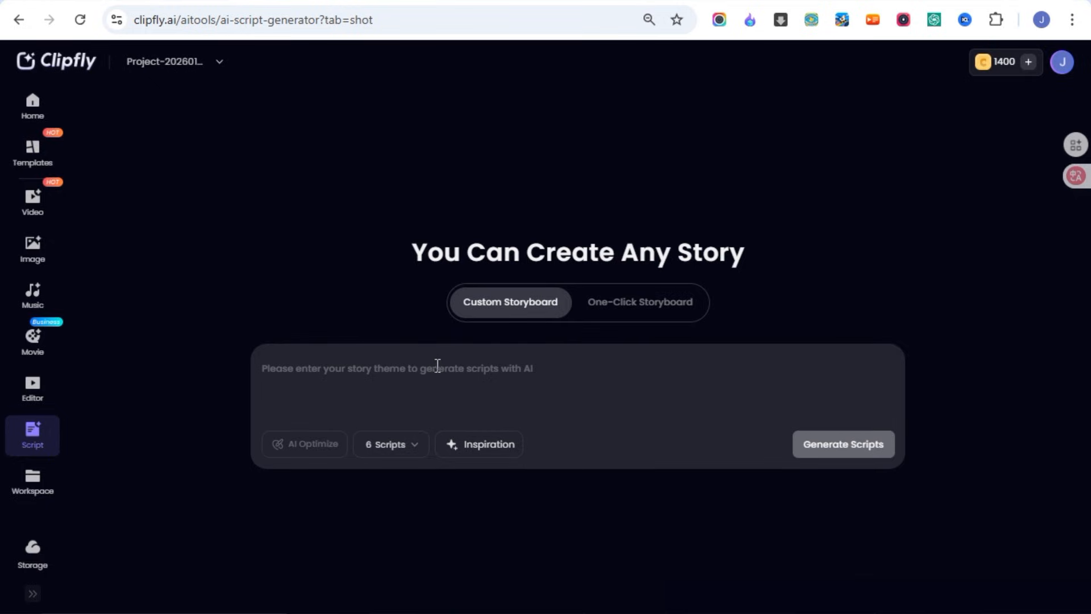
pyautogui.moveTo(376, 458)
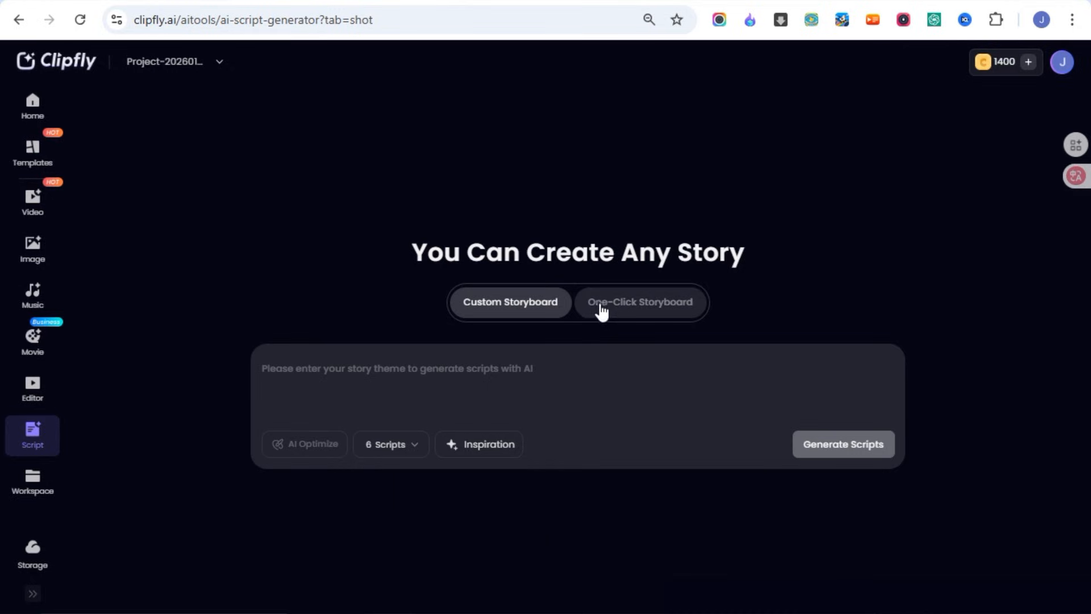
pyautogui.click(618, 314)
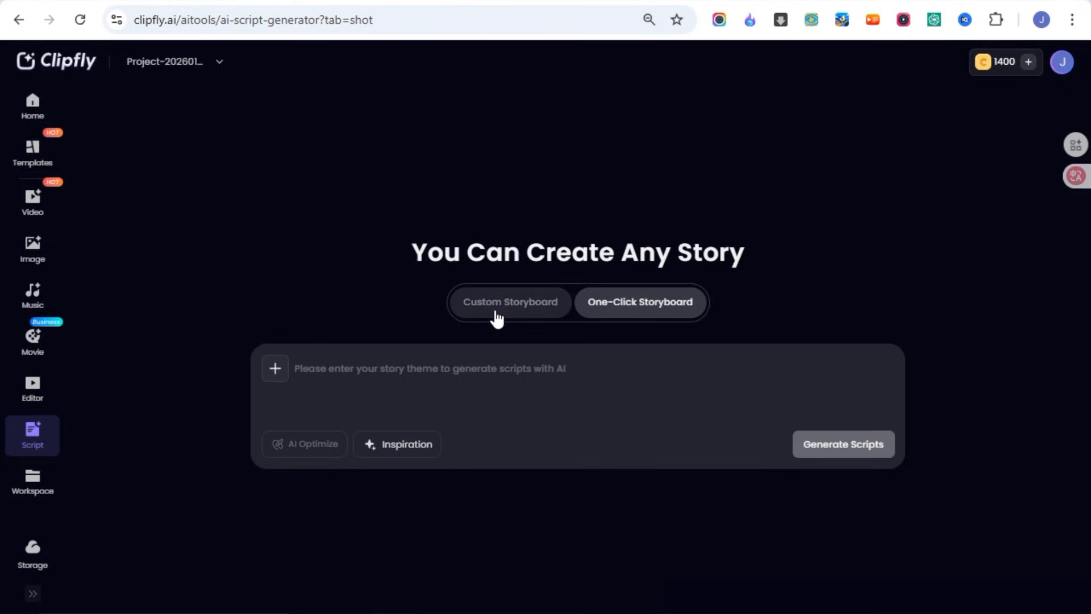
# Return to the AI movie generator and create a blank custom storyboard.
pyautogui.click(35, 344)
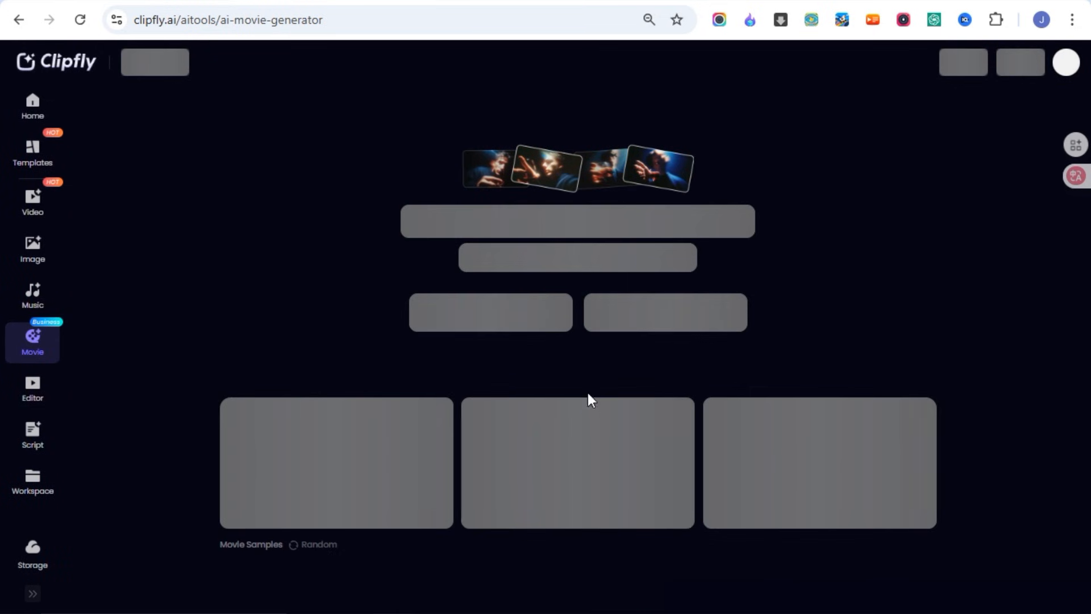
pyautogui.moveTo(503, 329)
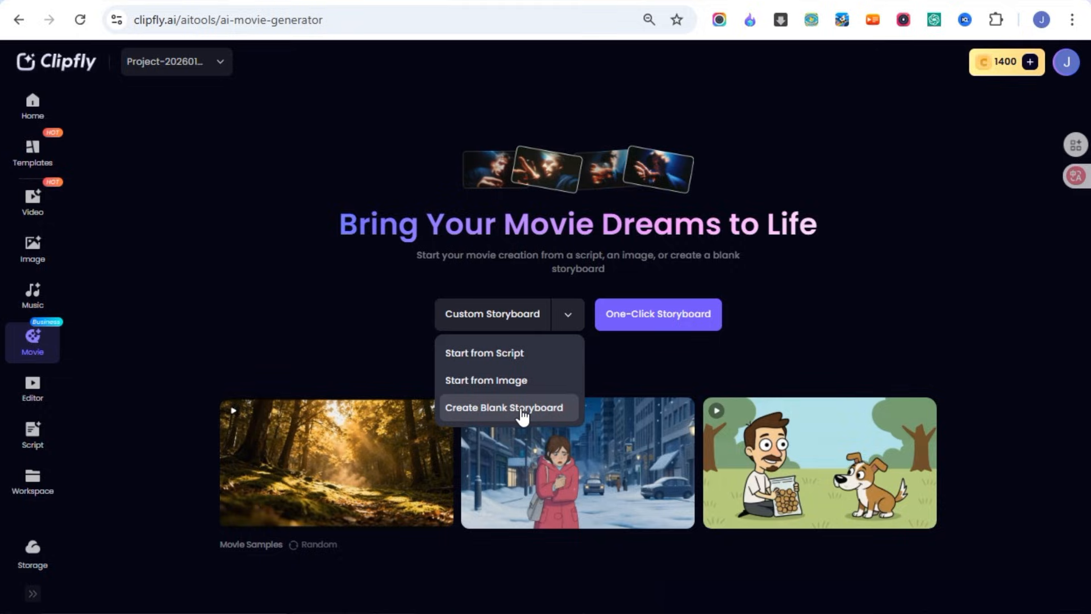
pyautogui.click(517, 408)
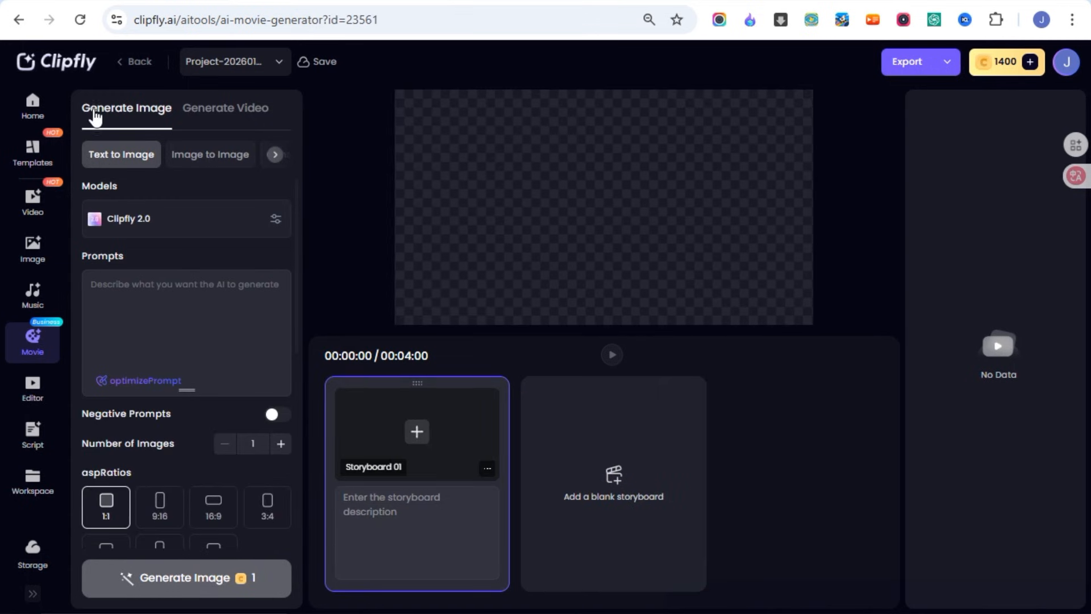
# Look through the video generation and Element Combination modes, ending on Text to Image under image generation.
pyautogui.click(213, 113)
pyautogui.click(149, 114)
pyautogui.click(274, 154)
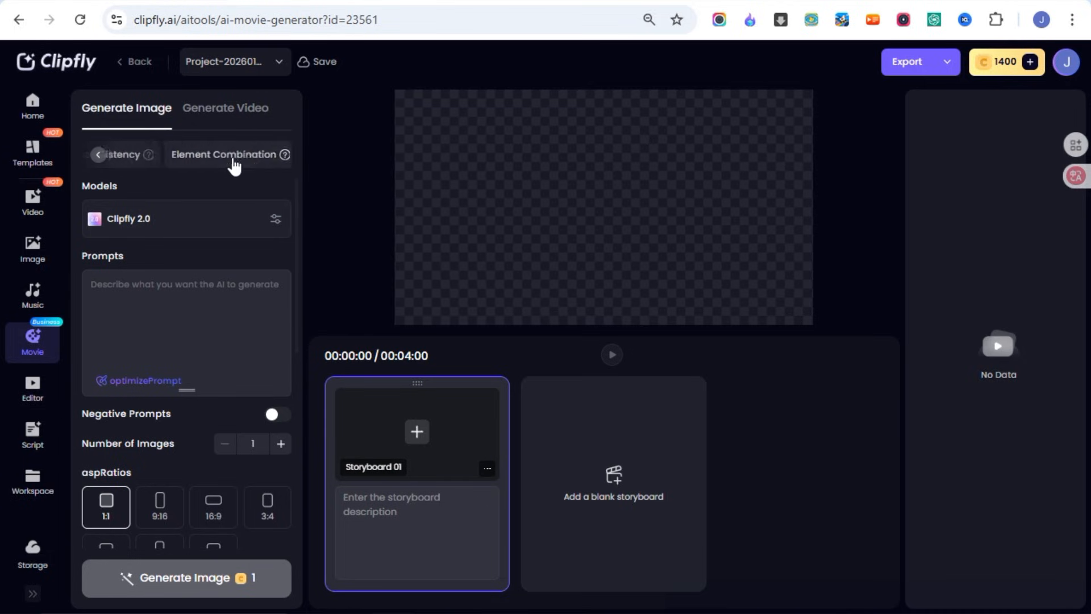
pyautogui.click(230, 166)
pyautogui.click(261, 159)
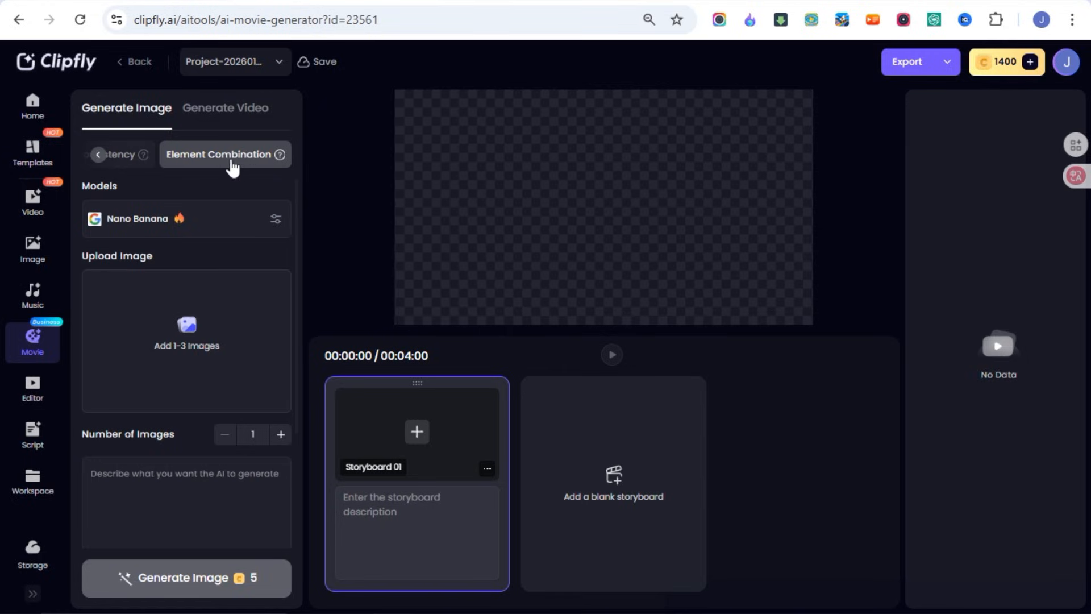
pyautogui.click(99, 155)
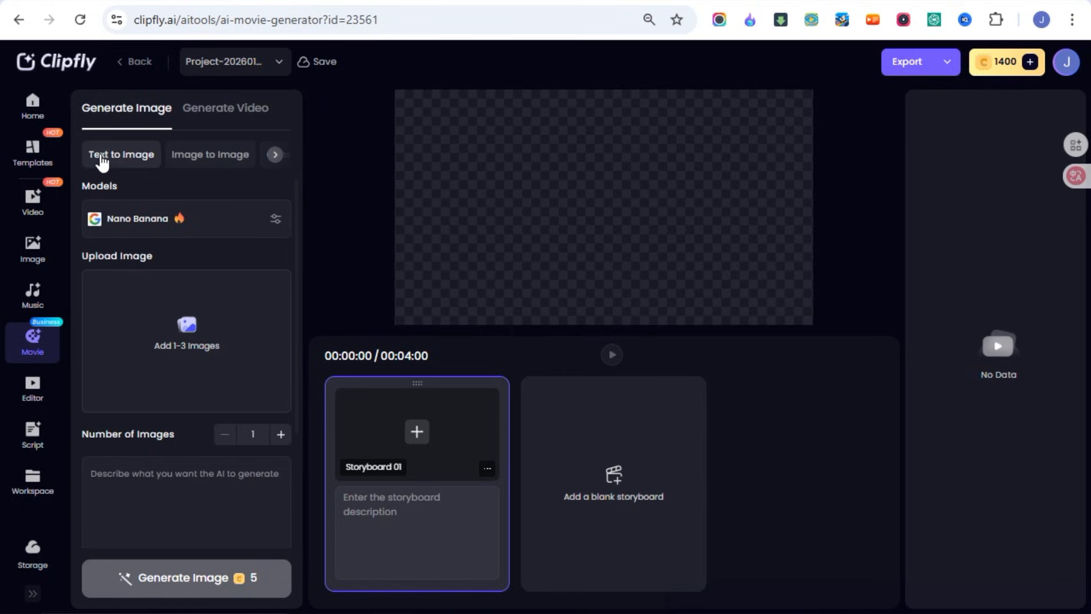
pyautogui.click(130, 161)
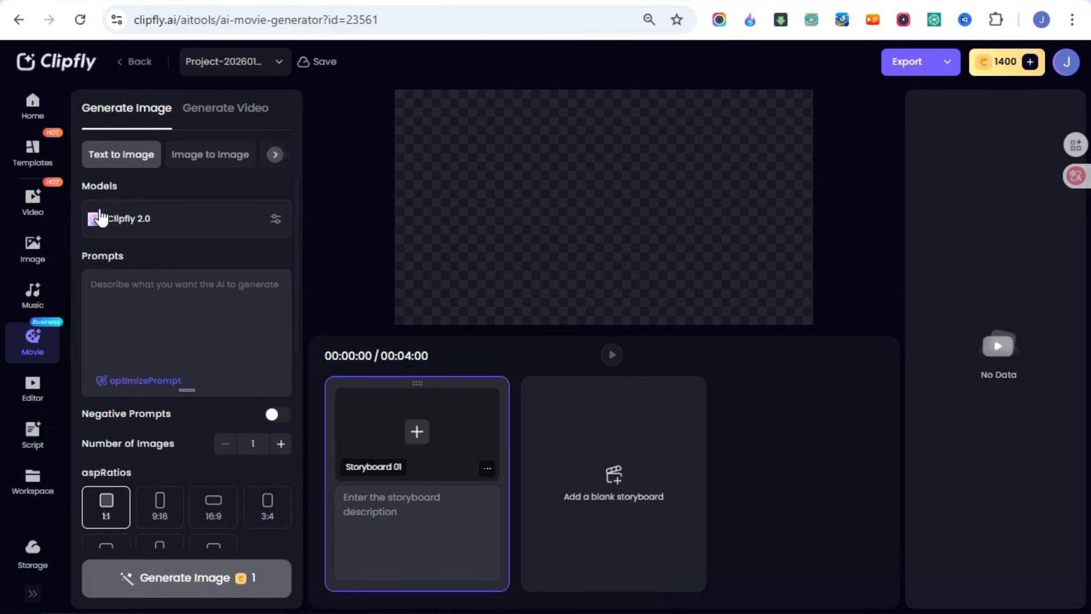
# Review the available text-to-image models and choose Nano Banana Pro.
pyautogui.click(275, 219)
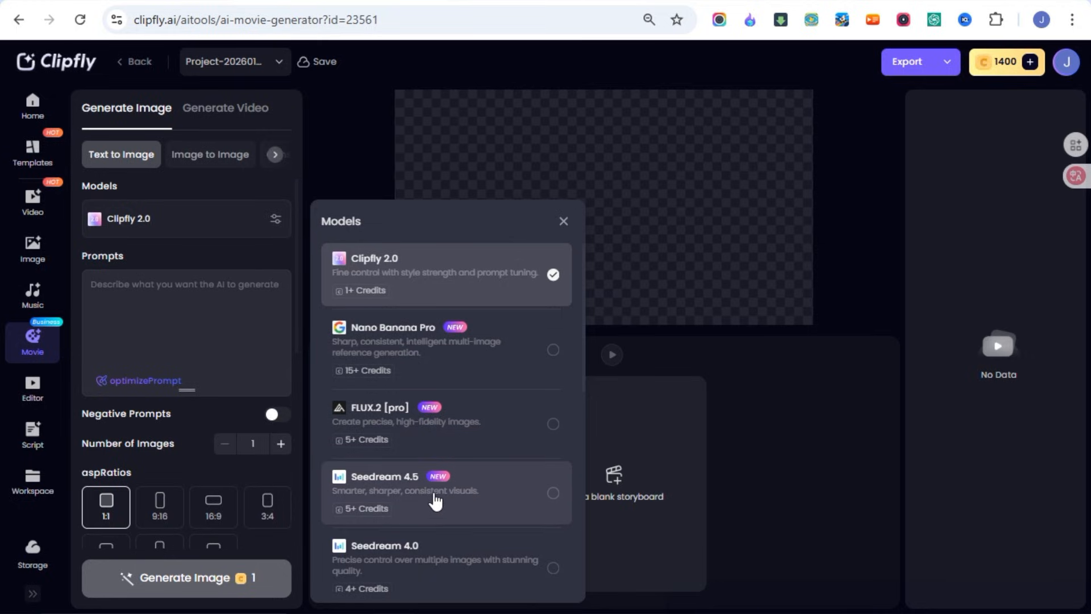
pyautogui.scroll(-3, 436, 501)
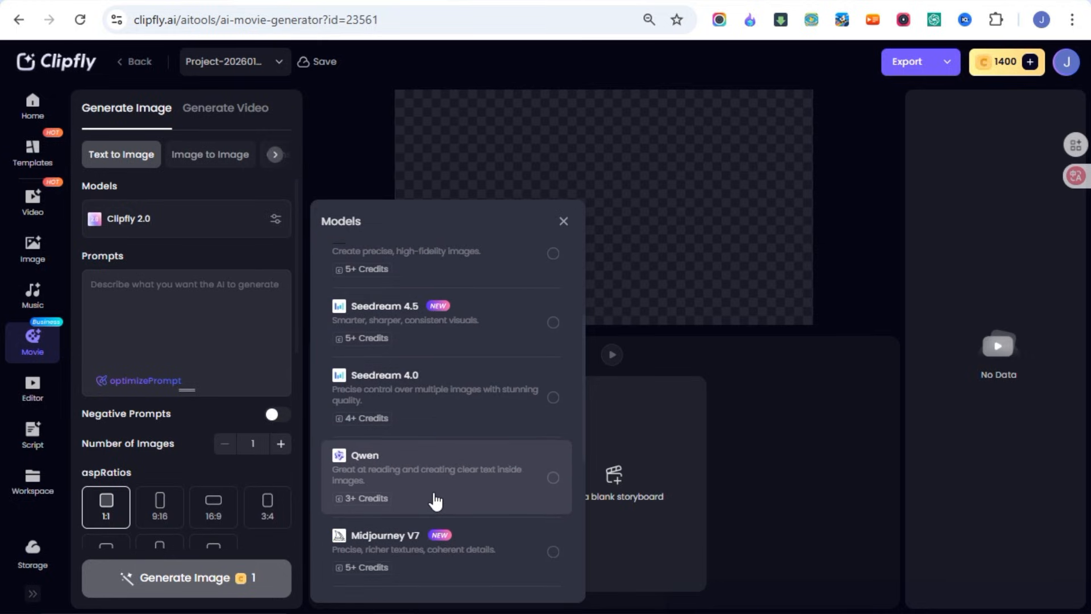
pyautogui.scroll(-2, 438, 500)
pyautogui.scroll(4, 445, 499)
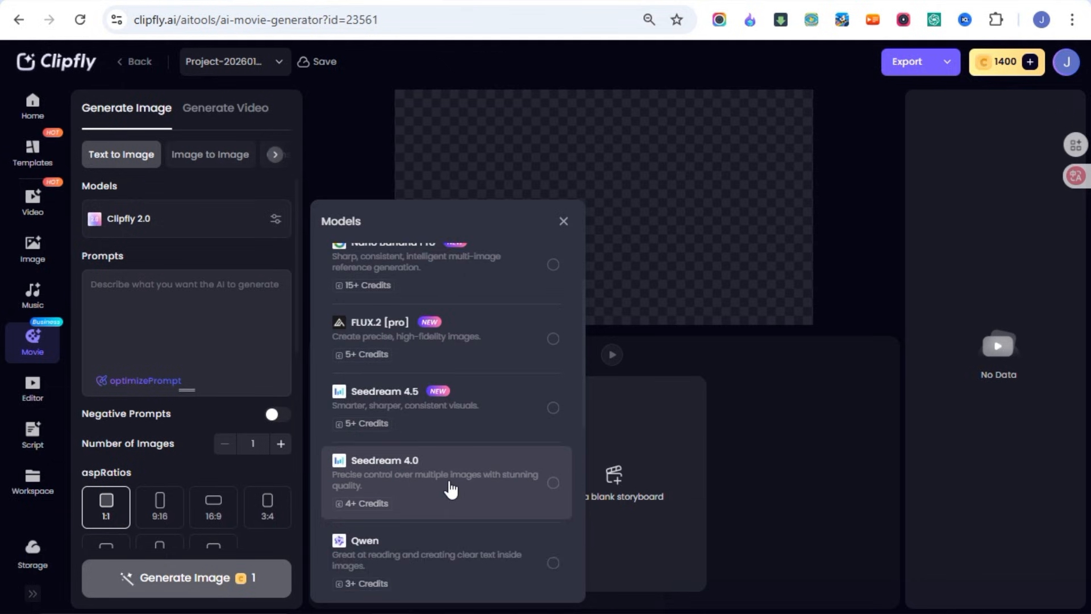
pyautogui.scroll(2, 449, 483)
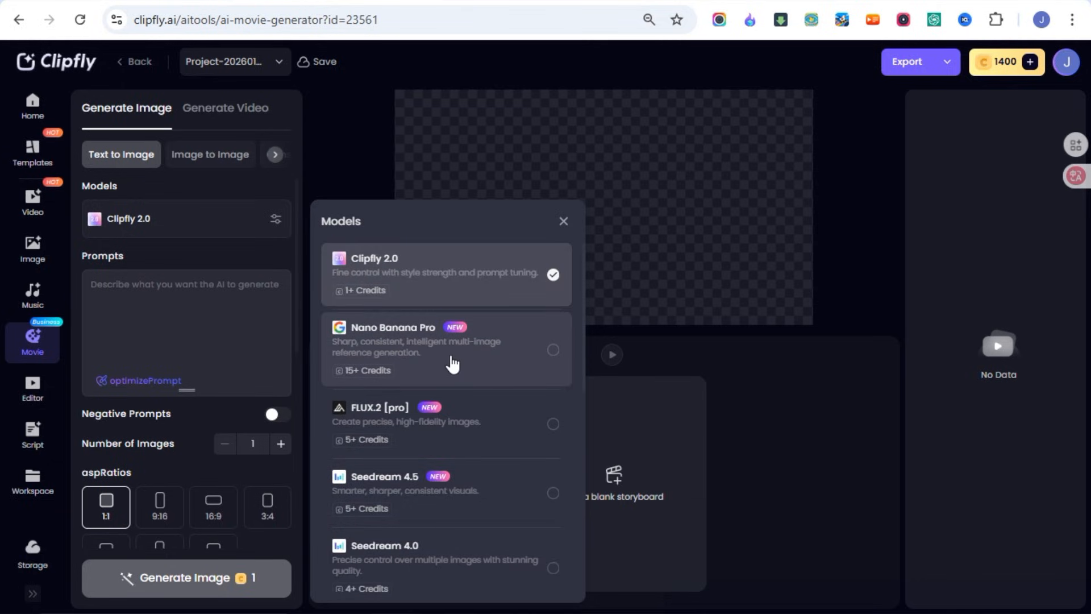
pyautogui.click(552, 353)
# Copy the Master Spy Character Prompt from the Gemini chat and paste it as the Clipfly image prompt.
pyautogui.click(121, 286)
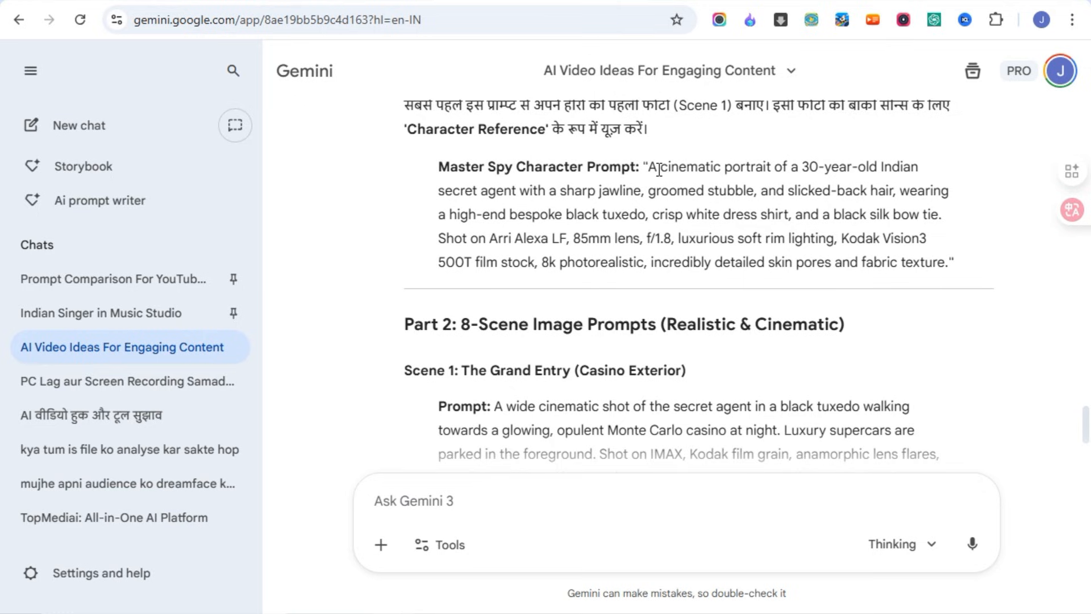
pyautogui.moveTo(646, 168); pyautogui.dragTo(954, 266)
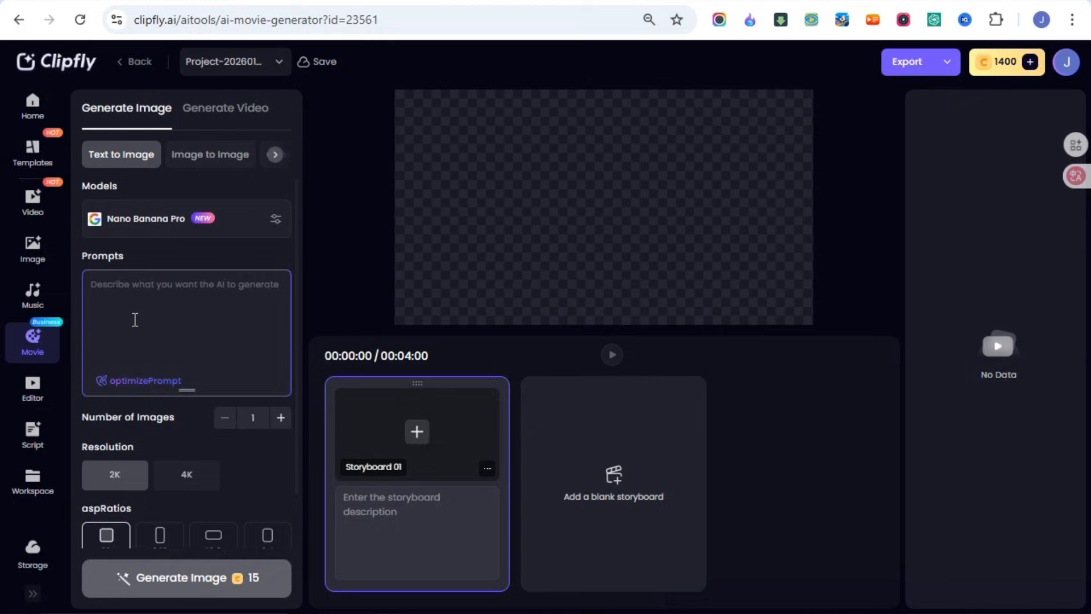
pyautogui.hotkey('ctrl', 'v')
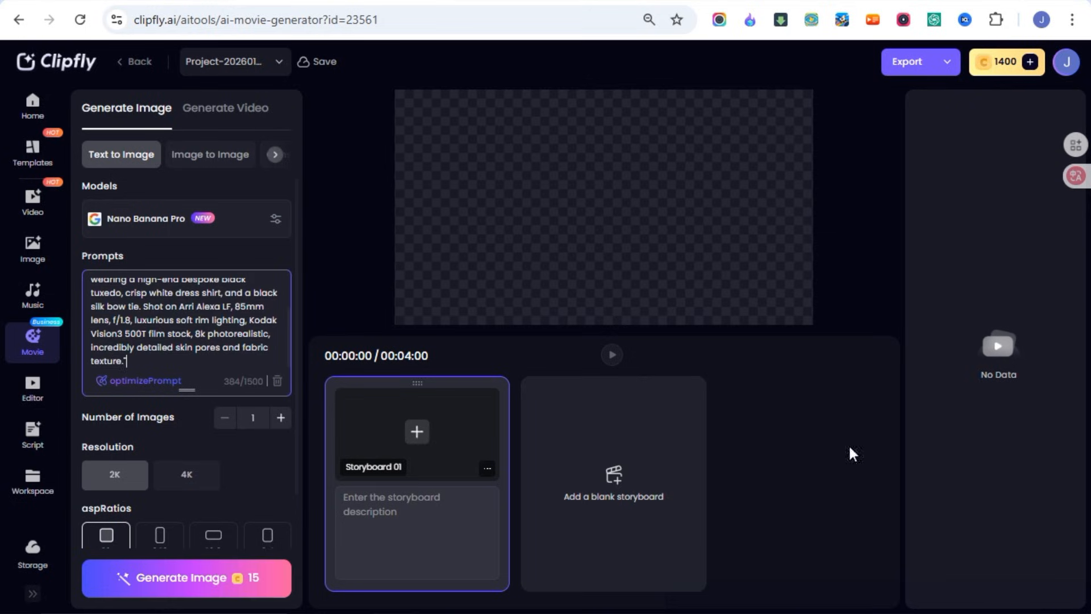
pyautogui.click(179, 408)
# Generate two 16:9 images from the prompt and keep the close-up portrait as the image for Storyboard 01.
pyautogui.scroll(-1, 178, 411)
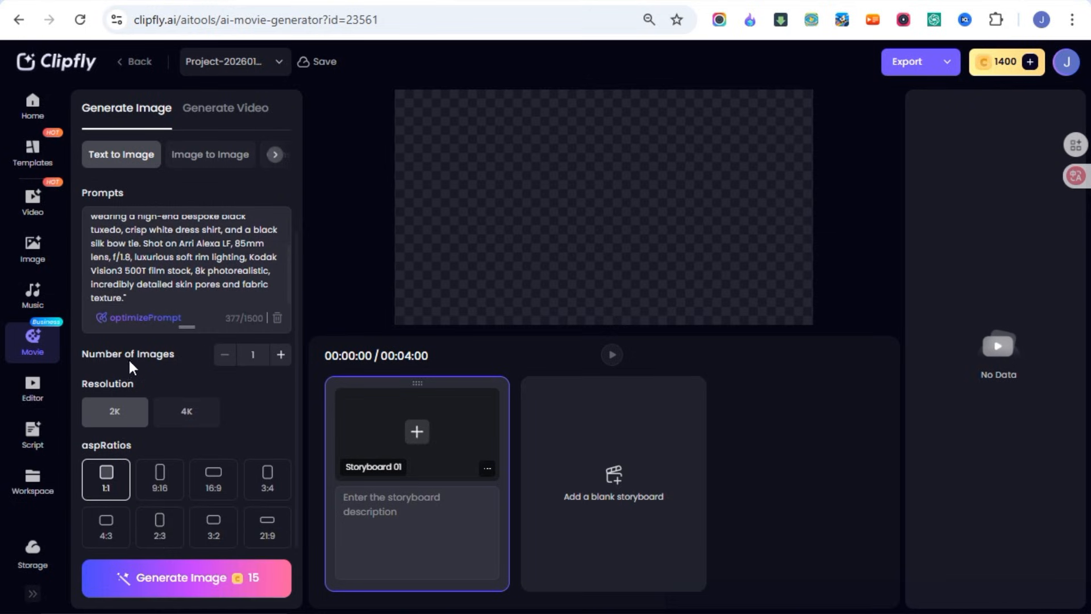
pyautogui.click(279, 358)
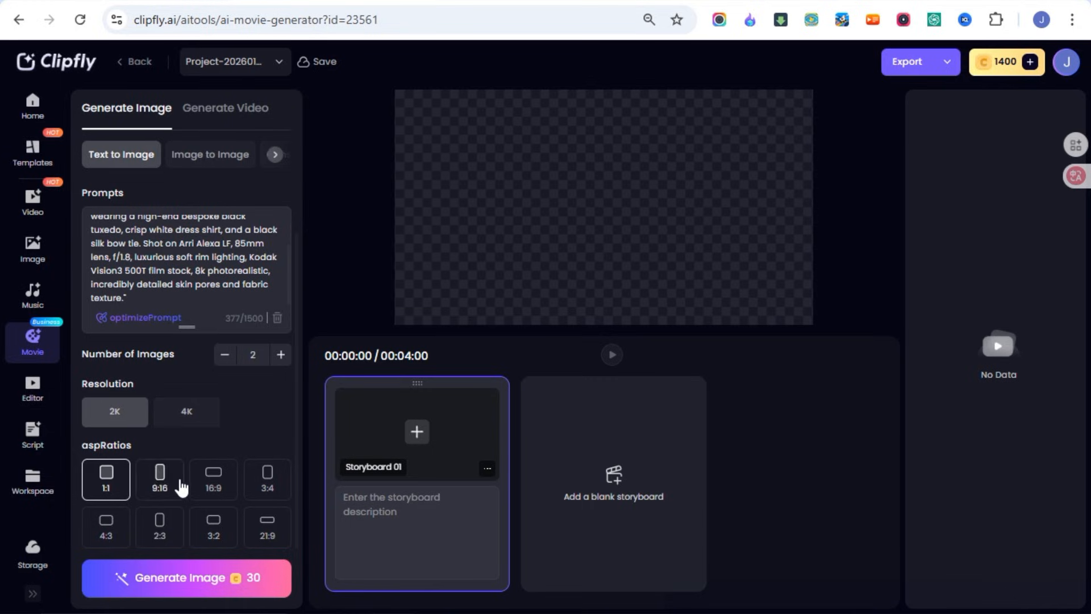
pyautogui.click(209, 492)
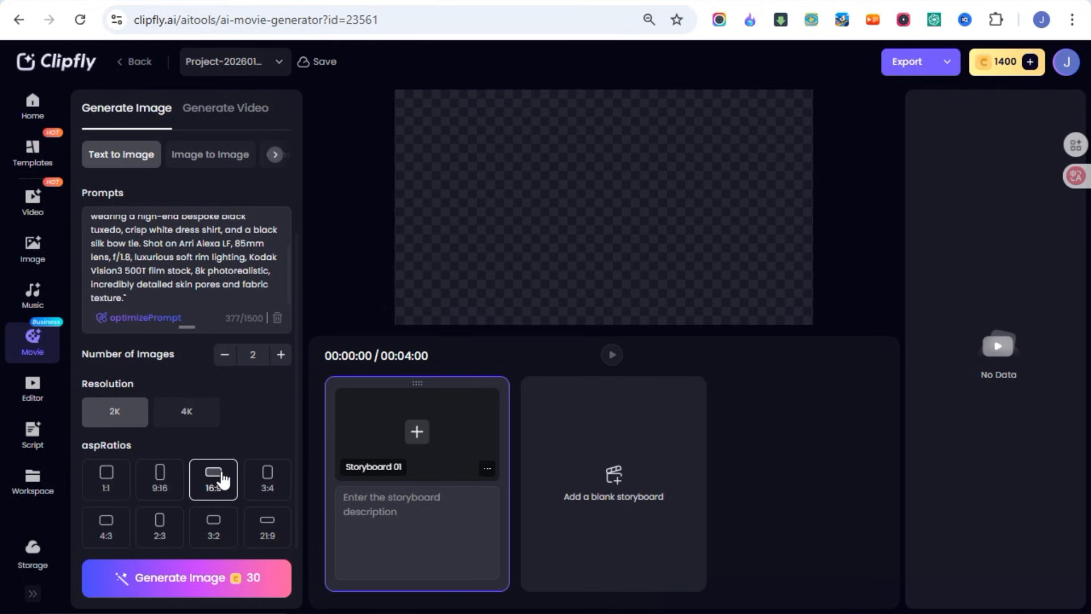
pyautogui.click(151, 585)
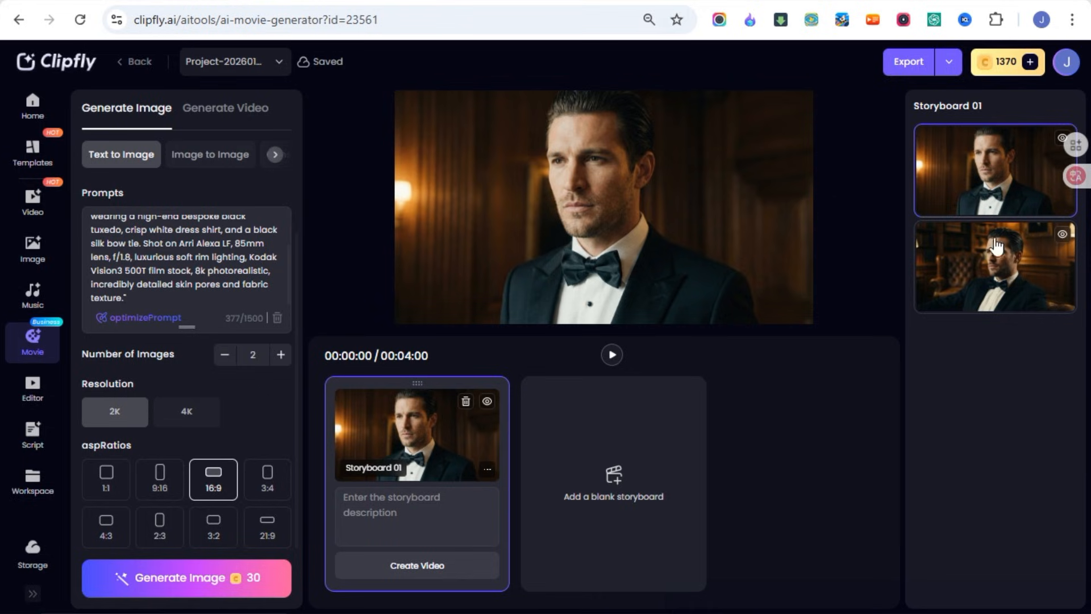
pyautogui.click(1001, 267)
pyautogui.click(989, 200)
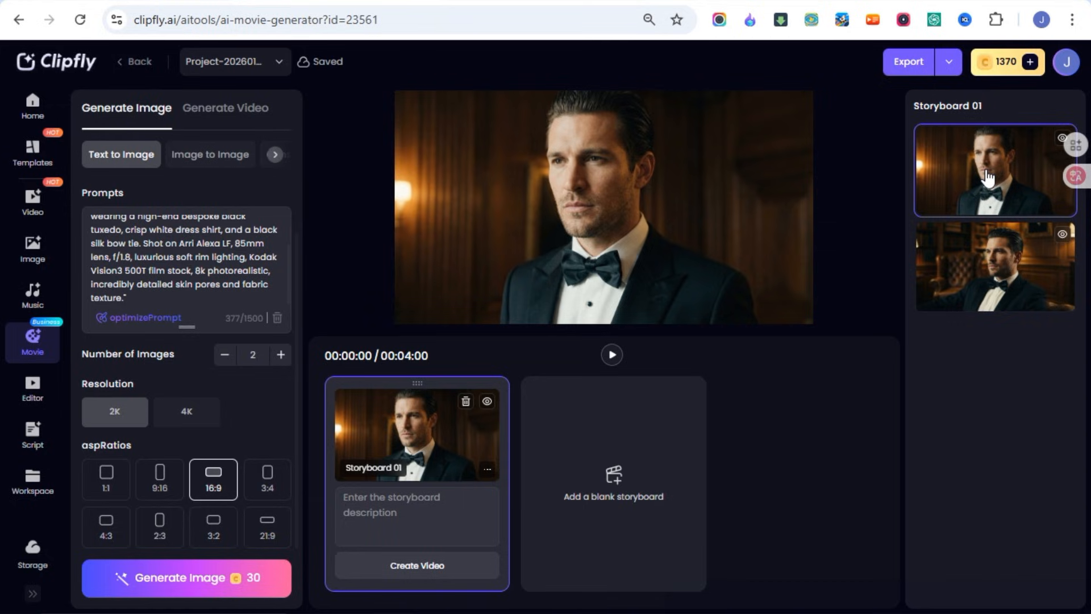
# Switch to Element Combination and add the close-up tuxedo portrait from the current project as the reference image.
pyautogui.click(274, 160)
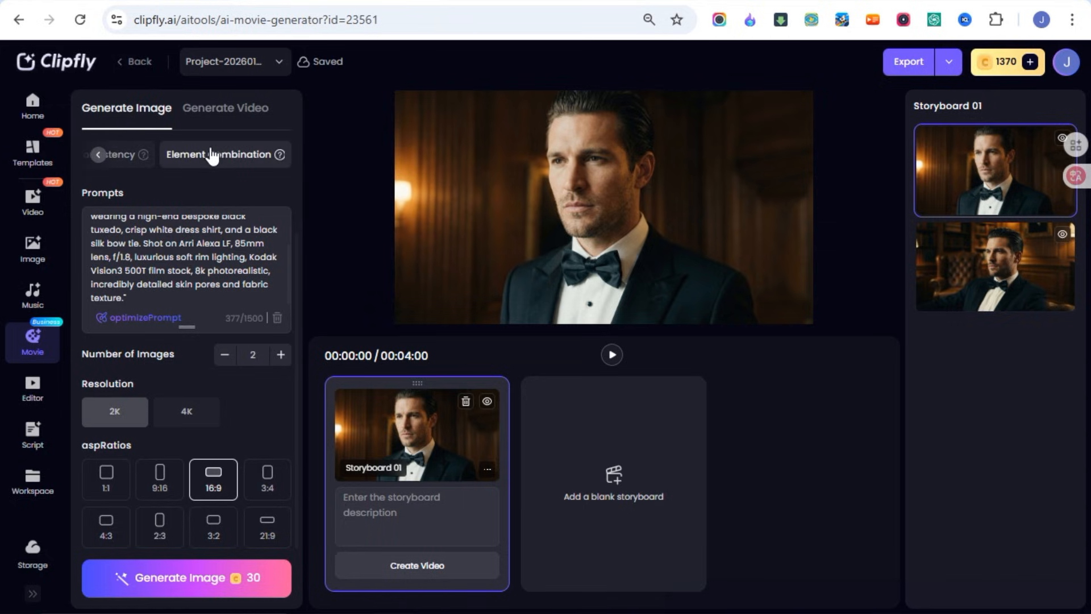
pyautogui.click(221, 161)
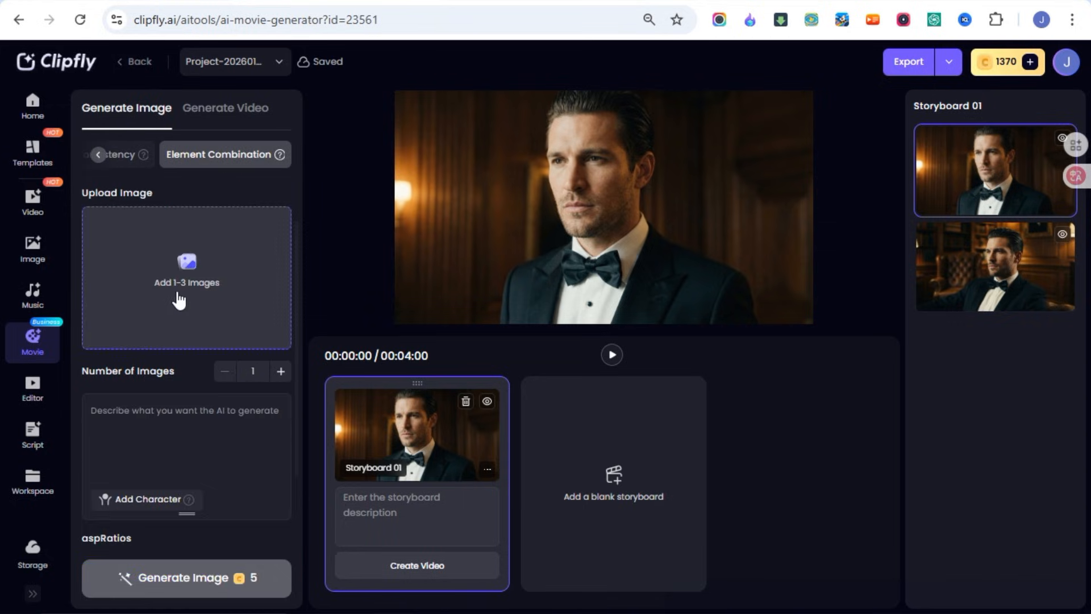
pyautogui.click(203, 273)
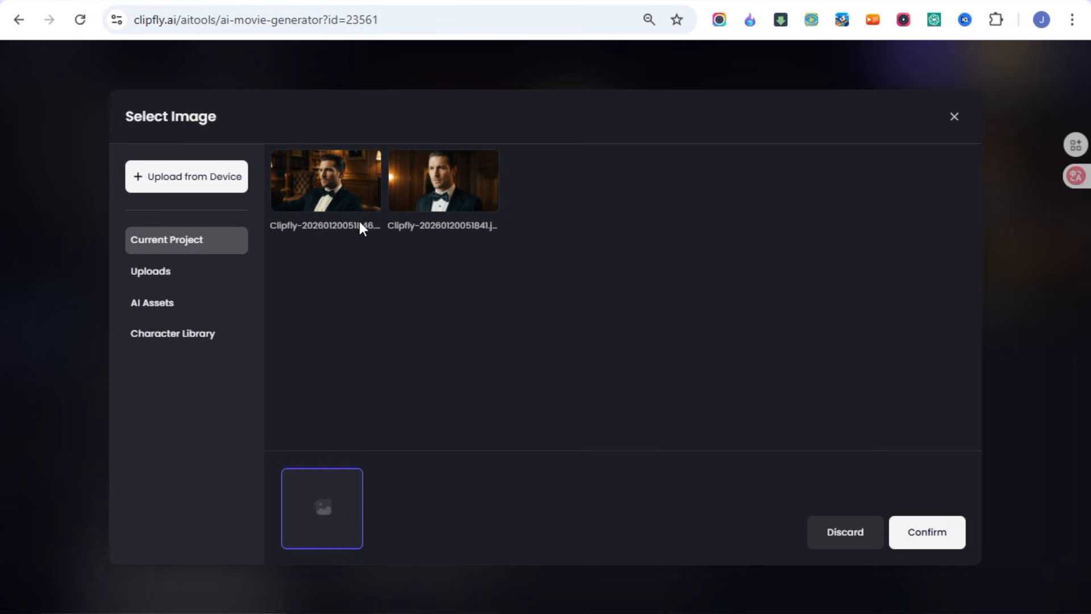
pyautogui.click(148, 278)
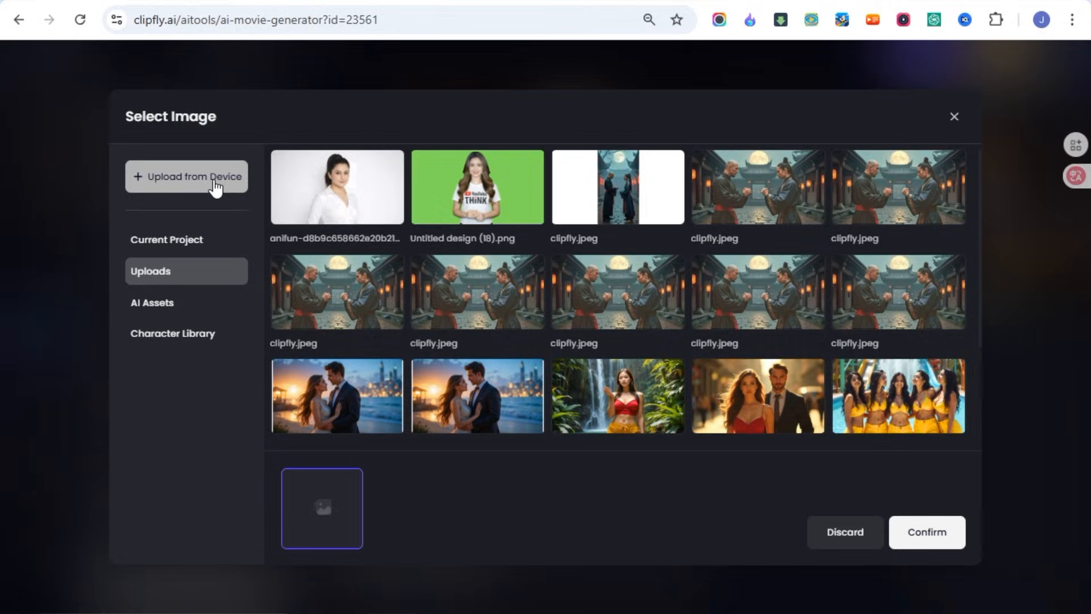
pyautogui.click(157, 251)
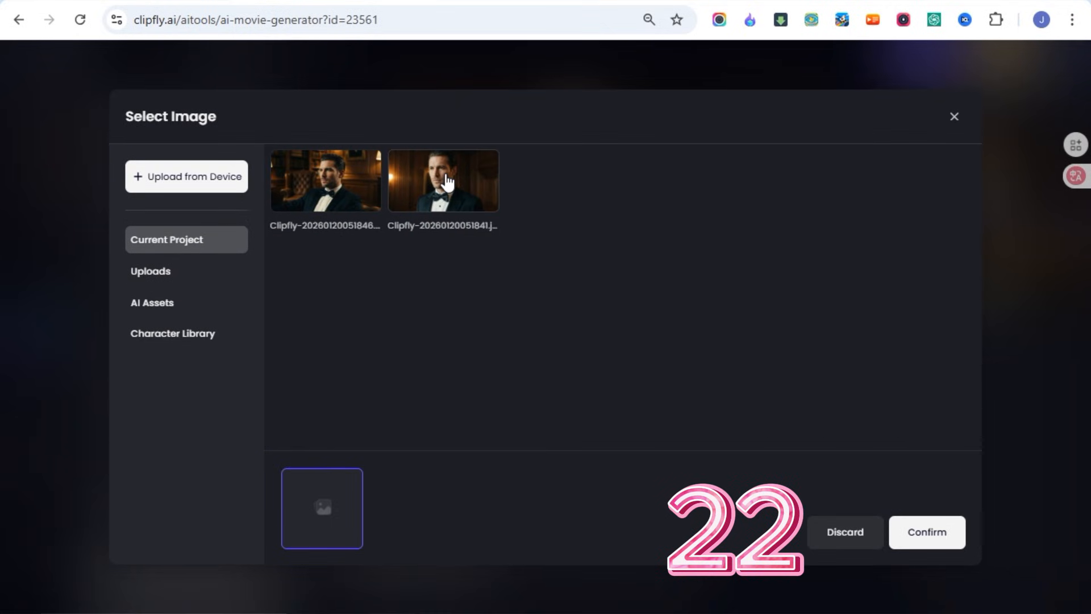
pyautogui.click(448, 182)
pyautogui.click(908, 533)
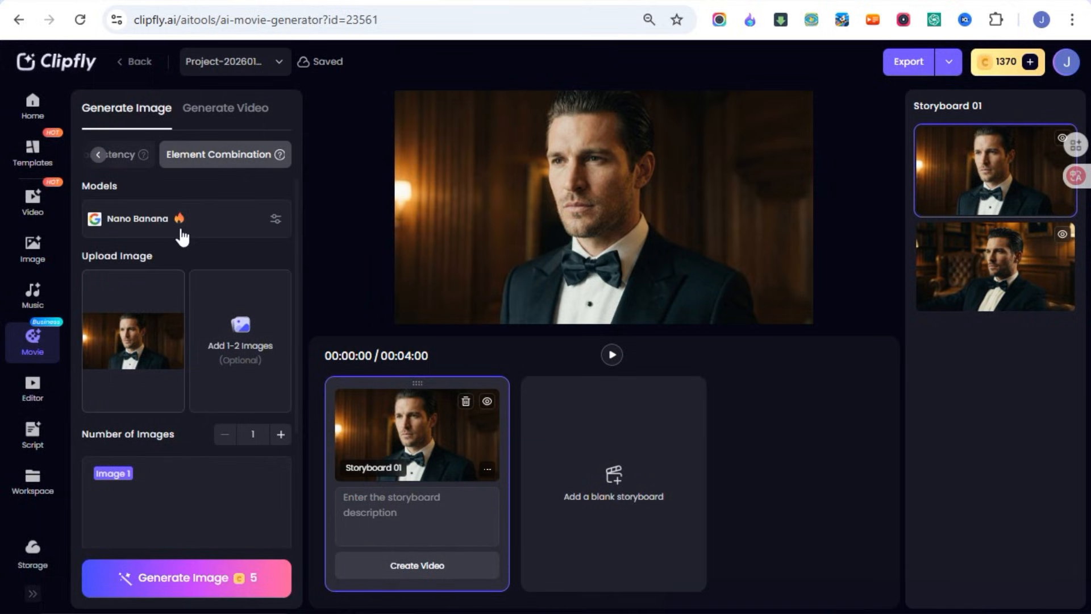
# Set the Element Combination image model to Nano Banana Pro.
pyautogui.click(278, 232)
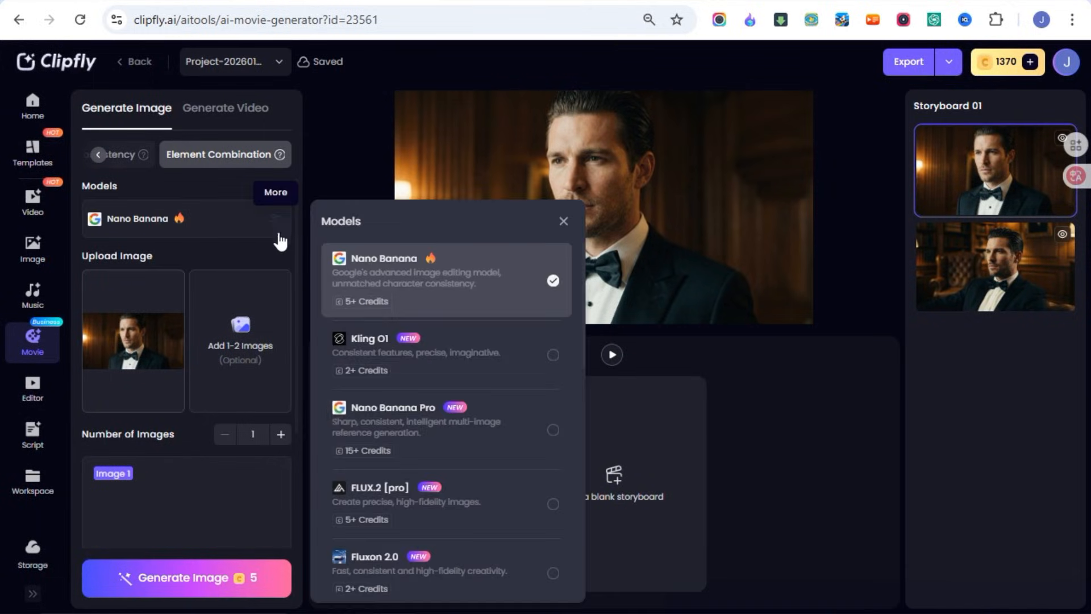
pyautogui.click(392, 430)
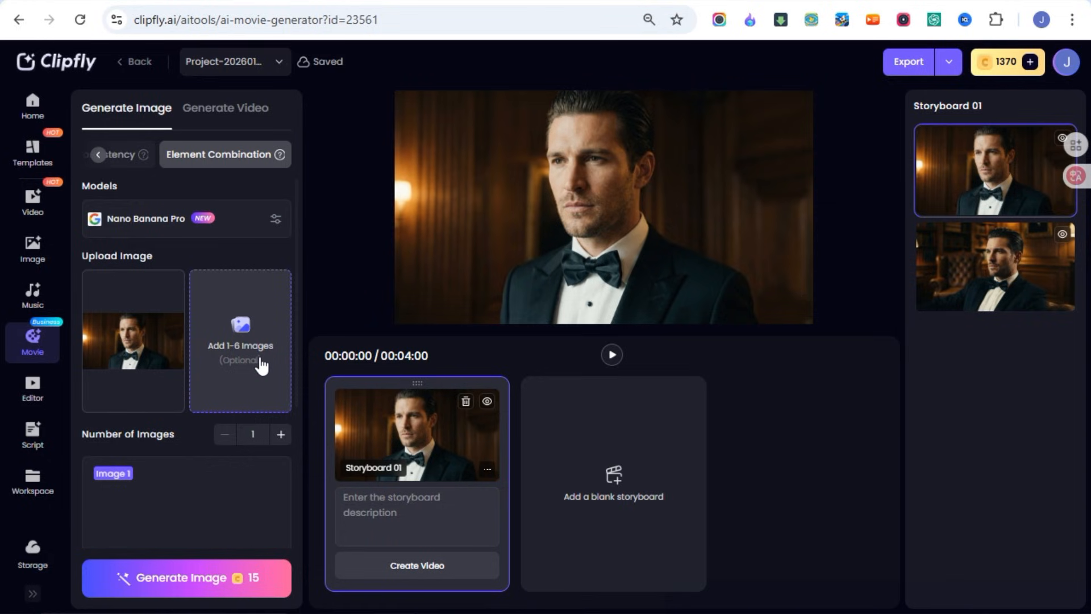
# Copy the Scene 1 "The Grand Entry" prompt from the Gemini chat and paste it after the Image 1 tag in Clipfly's prompt.
pyautogui.scroll(-2, 164, 444)
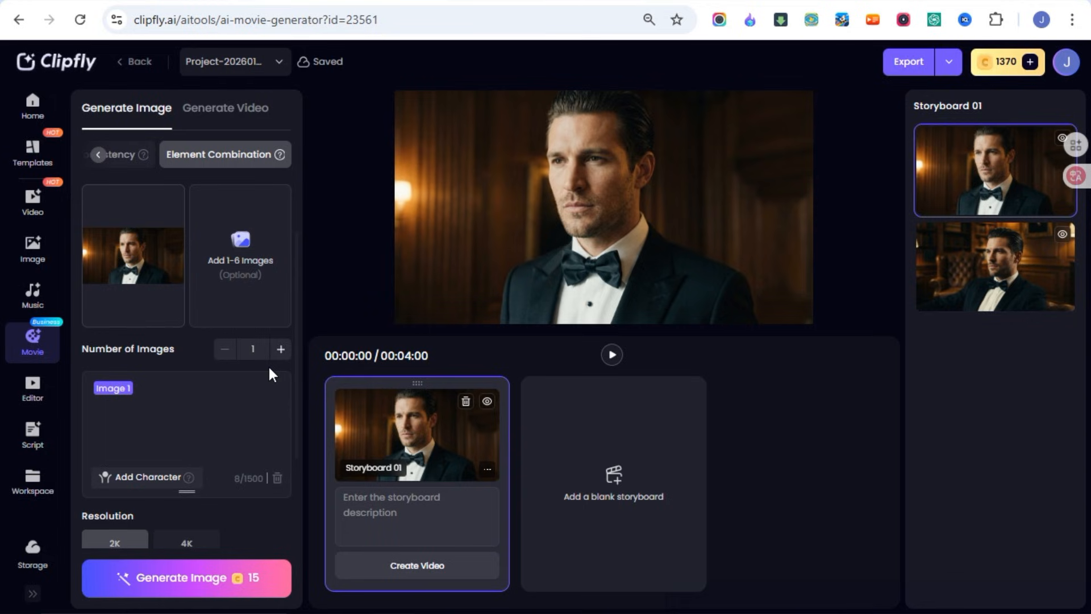
pyautogui.click(164, 387)
pyautogui.click(522, 3)
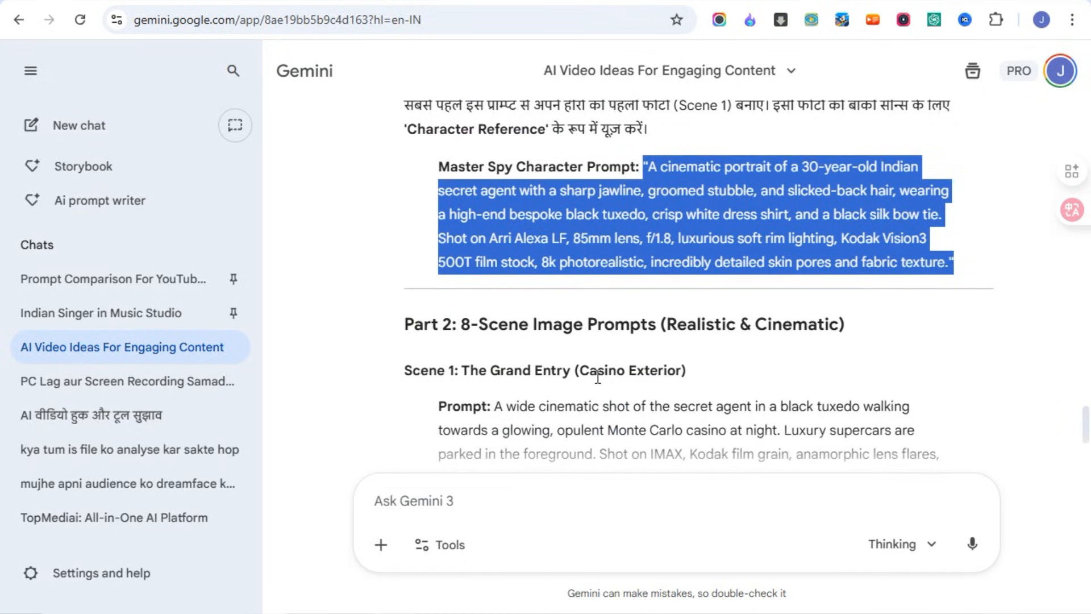
pyautogui.scroll(-3, 597, 376)
pyautogui.moveTo(494, 235); pyautogui.dragTo(523, 335)
pyautogui.rightClick(551, 282)
pyautogui.click(605, 307)
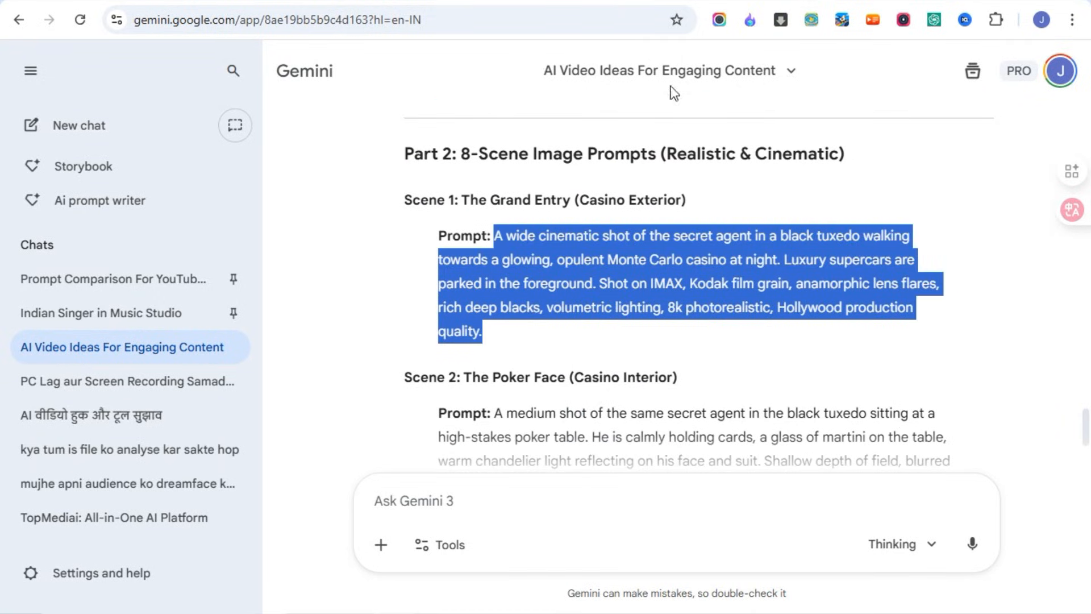
pyautogui.click(369, 2)
pyautogui.click(157, 389)
pyautogui.hotkey('ctrl', 'v')
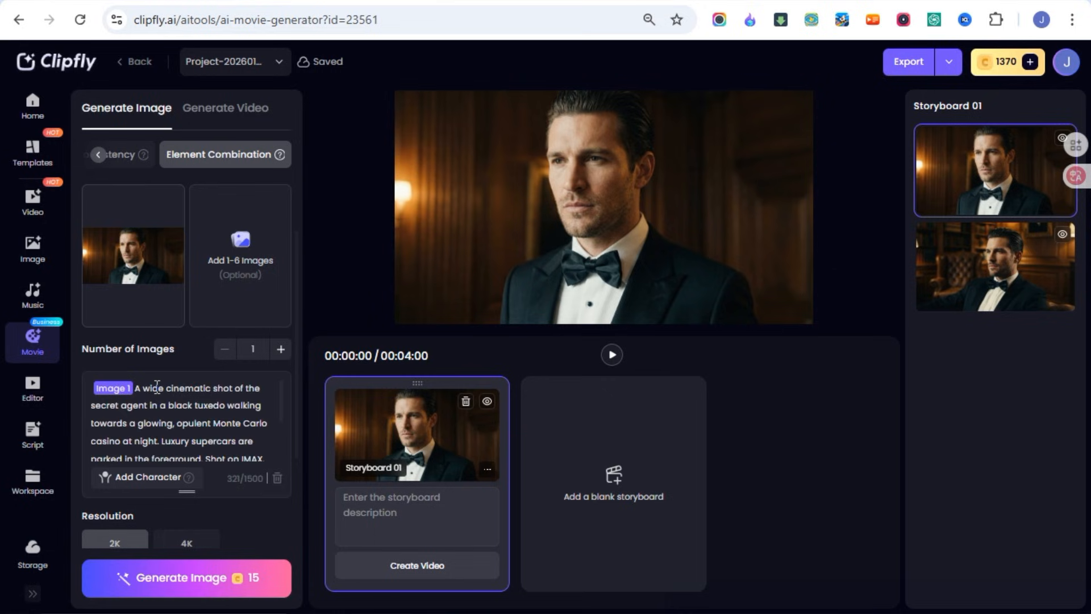
# Set the aspect ratio to 16:9 and generate the casino exterior image.
pyautogui.scroll(-3, 197, 421)
pyautogui.scroll(-3, 94, 401)
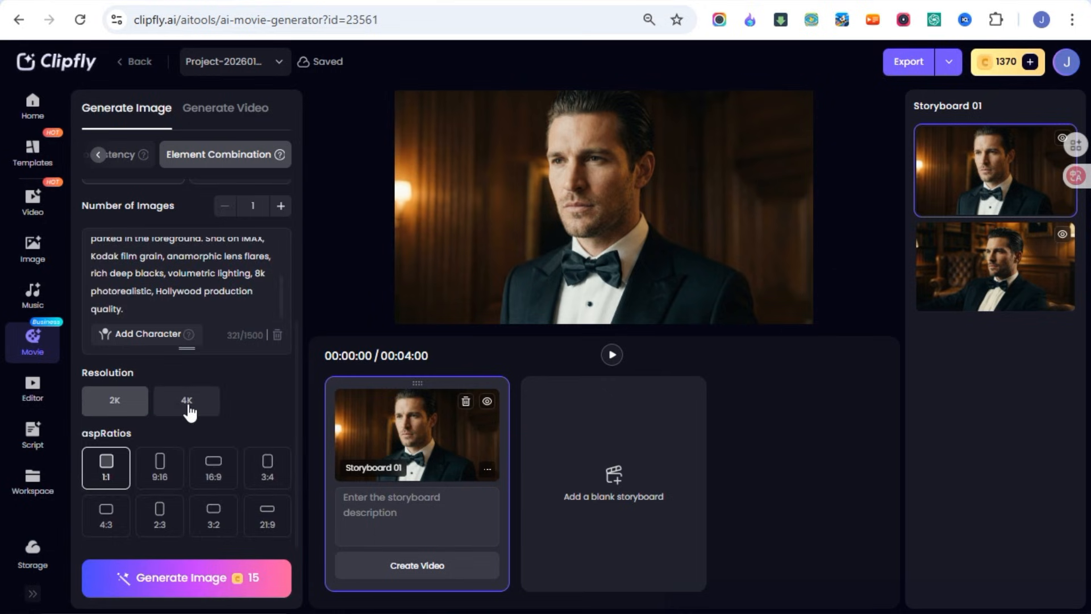
pyautogui.click(212, 477)
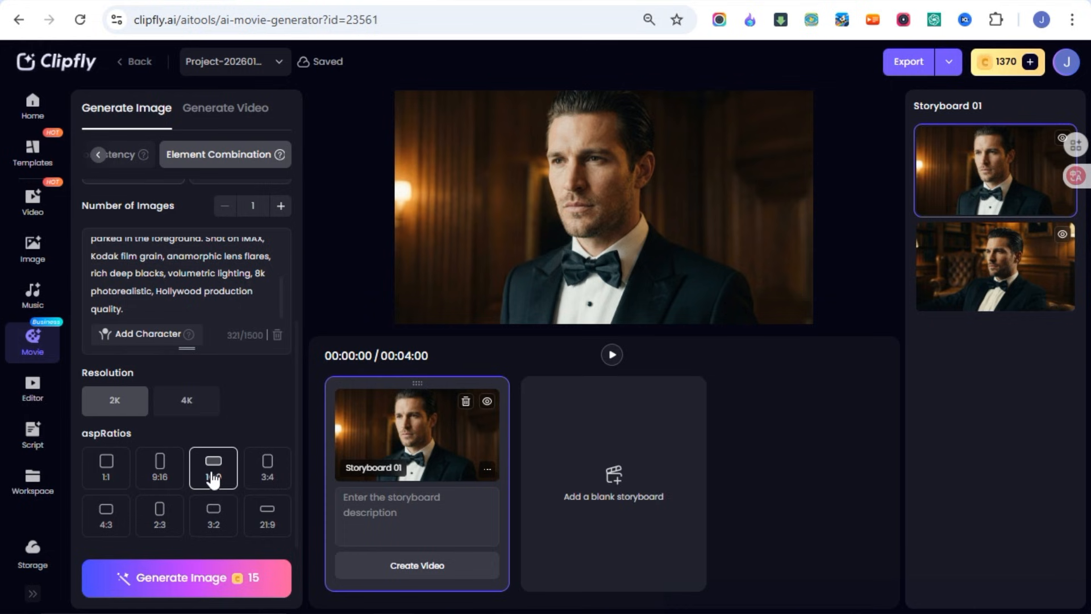
pyautogui.click(162, 579)
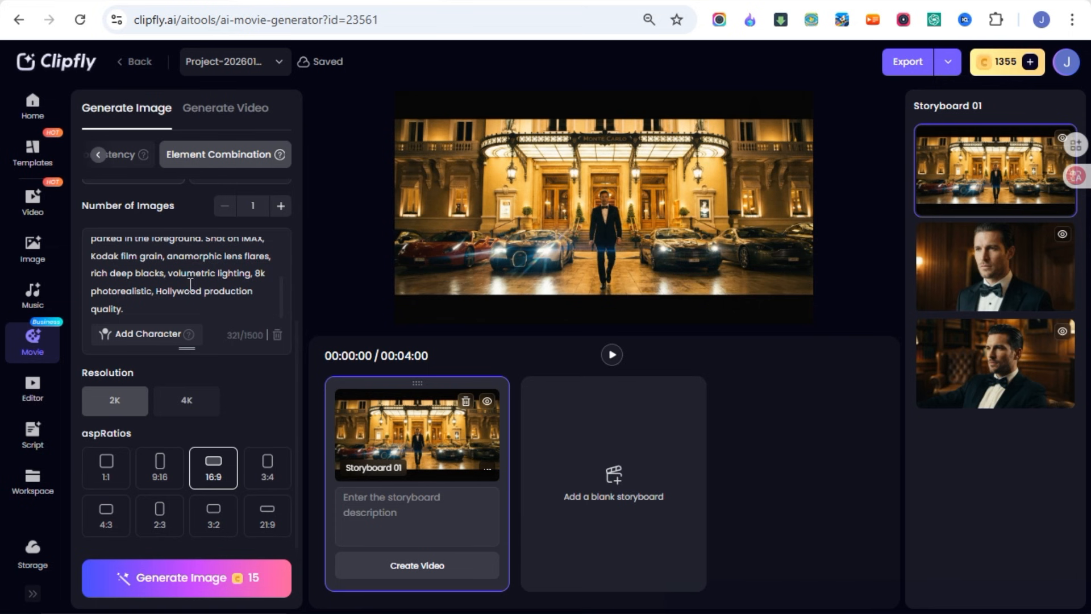
# Replace the prompt text after the Image 1 tag with Gemini's Scene 2 "The Poker Face" prompt and generate the image in Clipfly.
pyautogui.scroll(3, 179, 294)
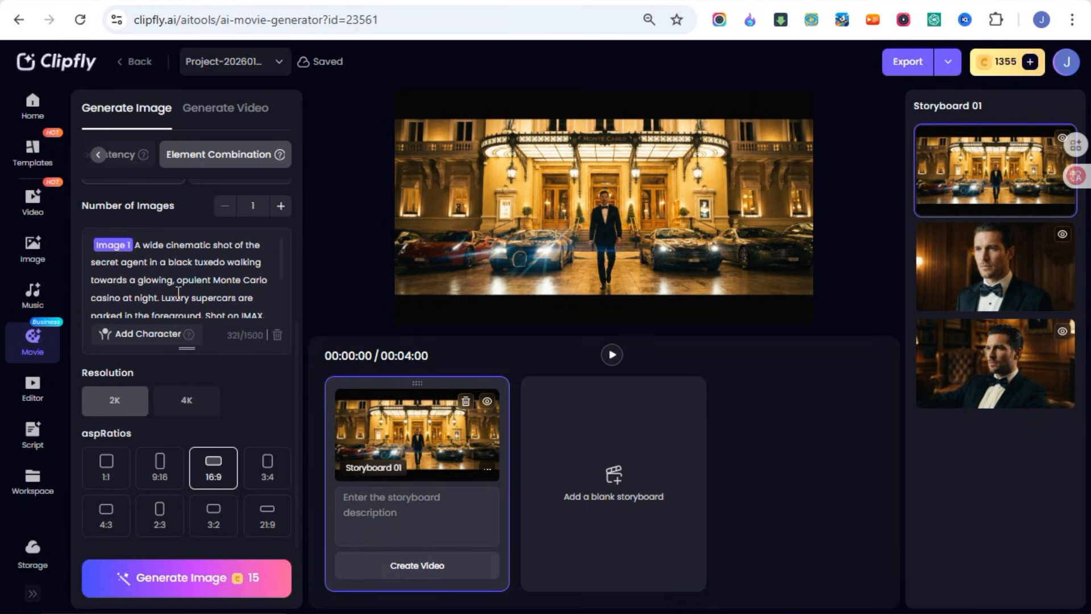
pyautogui.hotkey('alt', 'Tab')
pyautogui.scroll(-3, 585, 358)
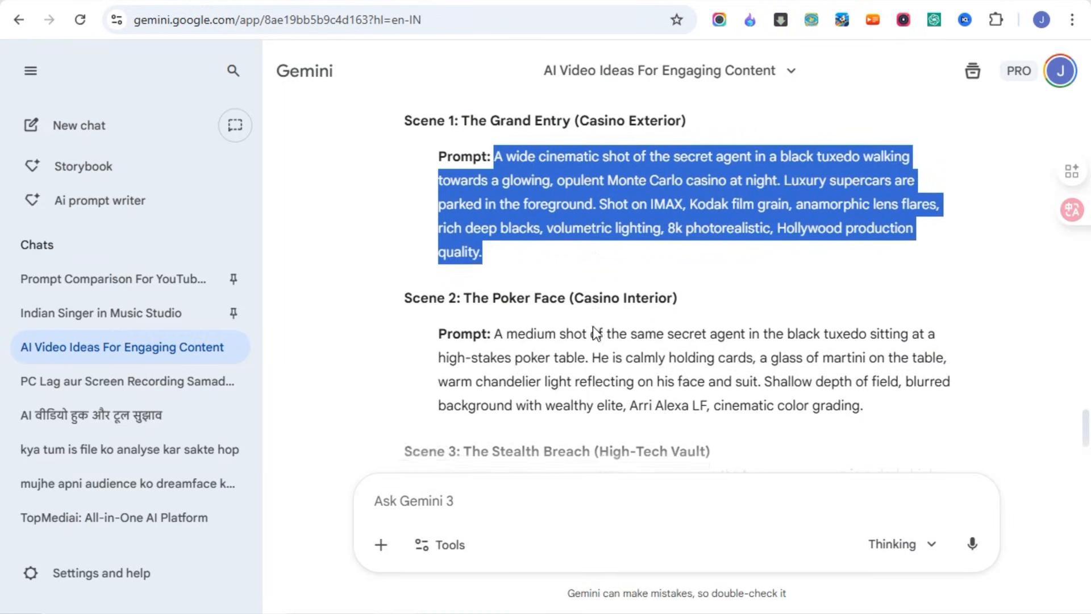
pyautogui.moveTo(493, 243); pyautogui.dragTo(864, 312)
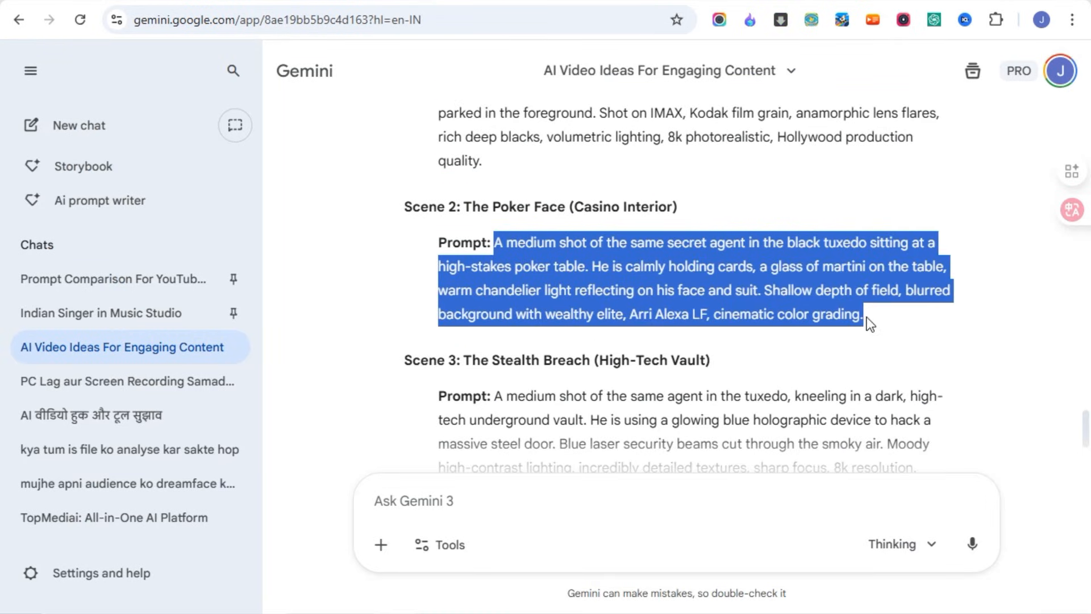
pyautogui.rightClick(822, 306)
pyautogui.click(471, 327)
pyautogui.hotkey('alt', 'Tab')
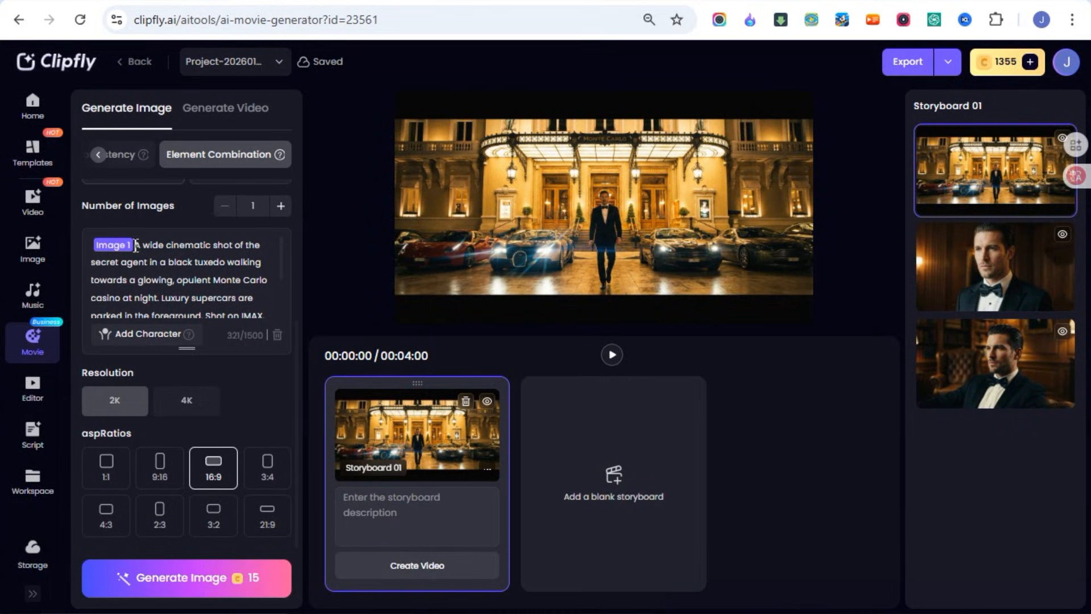
pyautogui.moveTo(136, 245); pyautogui.dragTo(230, 335)
pyautogui.hotkey('ctrl', 'v')
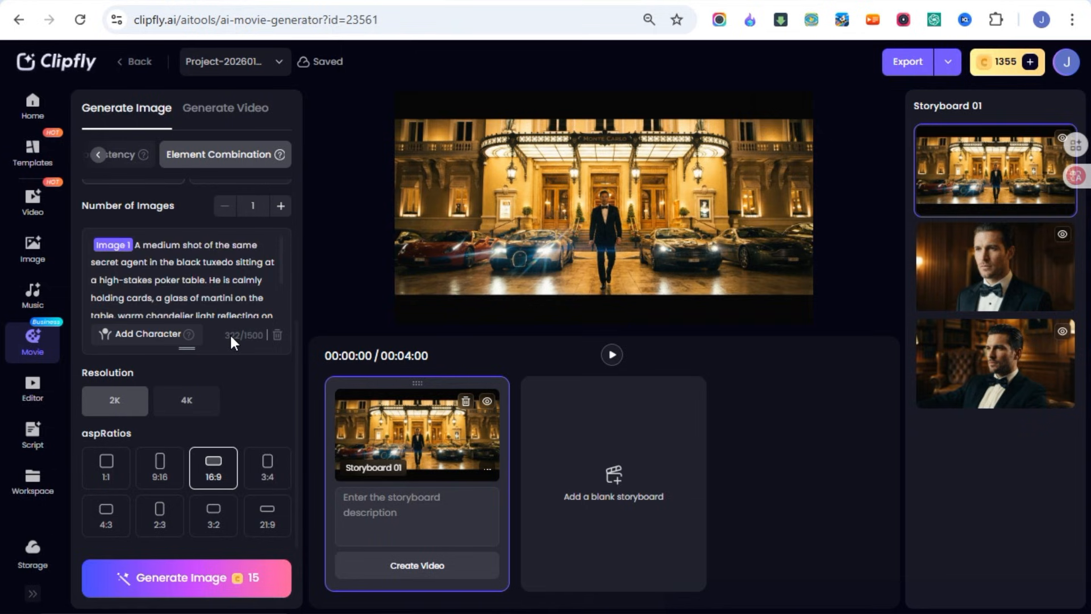
pyautogui.click(186, 589)
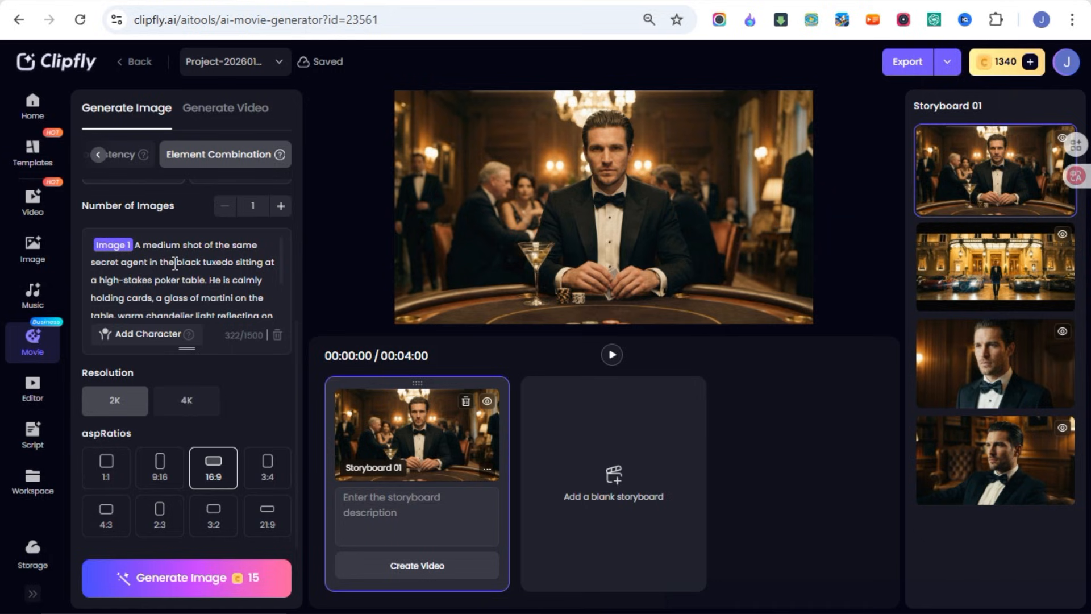
pyautogui.scroll(-2, 175, 263)
pyautogui.scroll(3, 175, 264)
pyautogui.hotkey('alt', 'Tab')
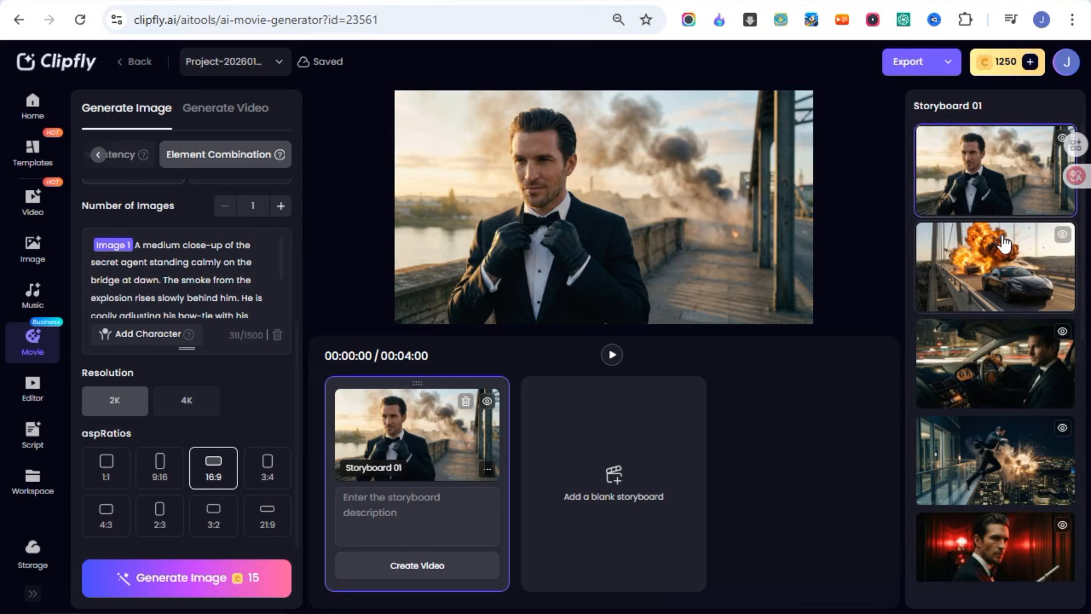
# Look through all the generated scene images of Storyboard 01.
pyautogui.scroll(-3, 1003, 243)
pyautogui.scroll(-5, 1004, 243)
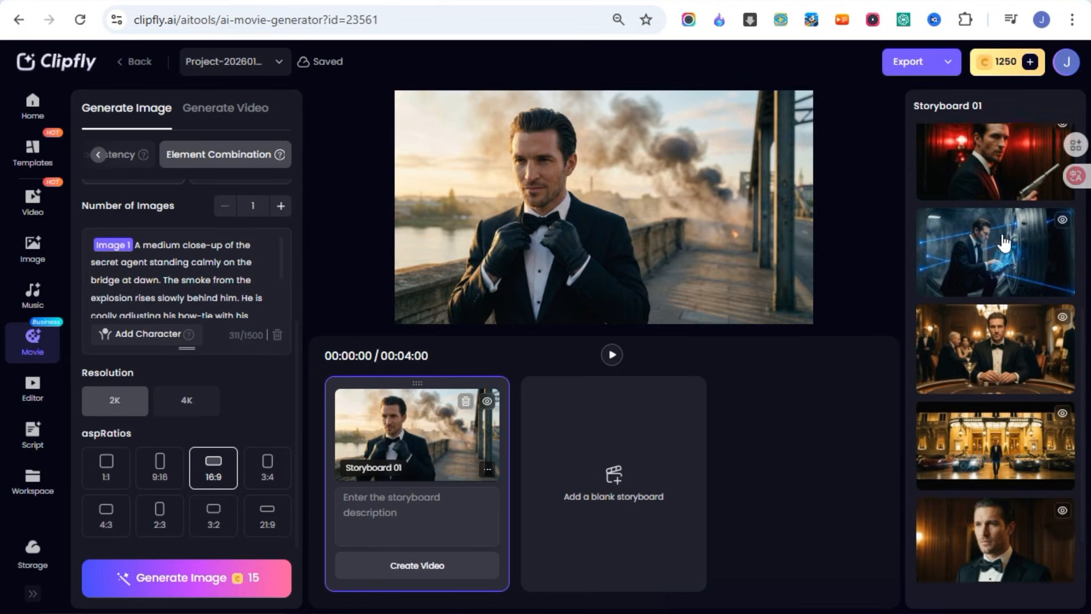
pyautogui.scroll(10, 1003, 243)
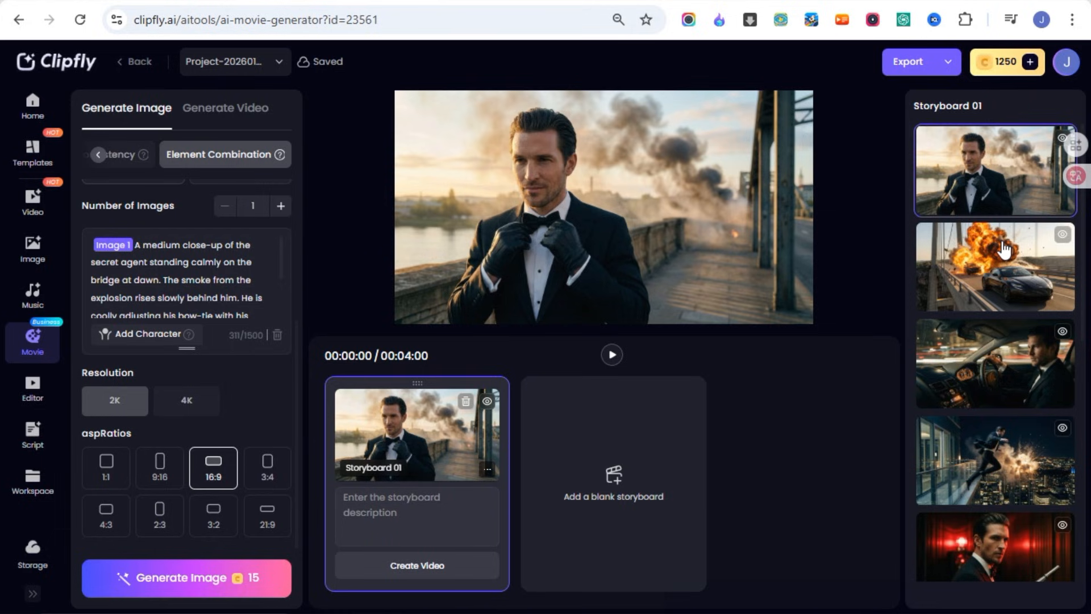
# Switch to Image to Video generation, review the available video models and choose Kling O1.
pyautogui.click(230, 114)
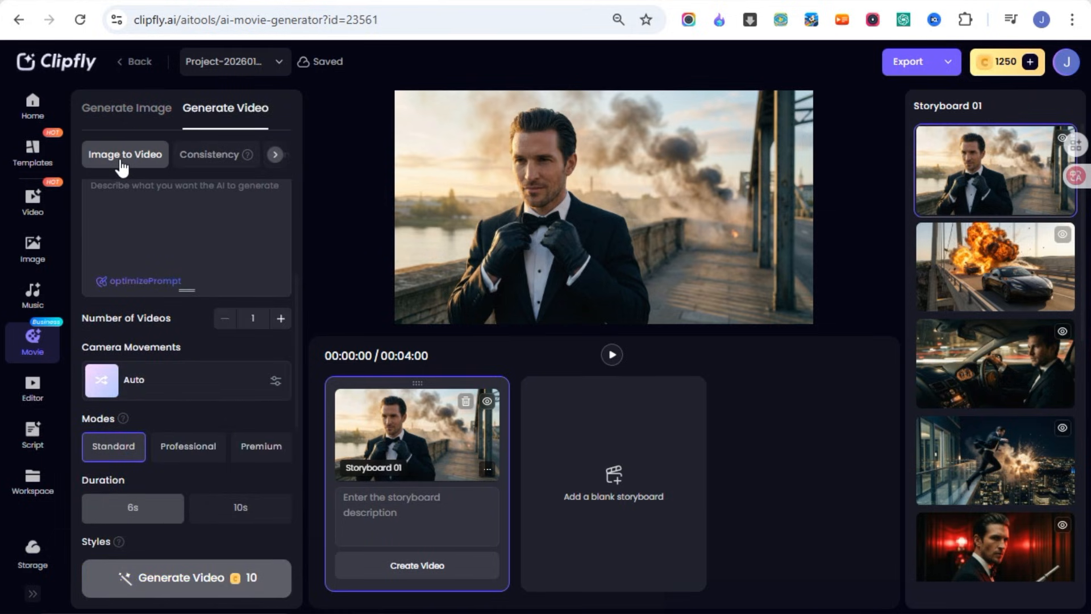
pyautogui.click(122, 167)
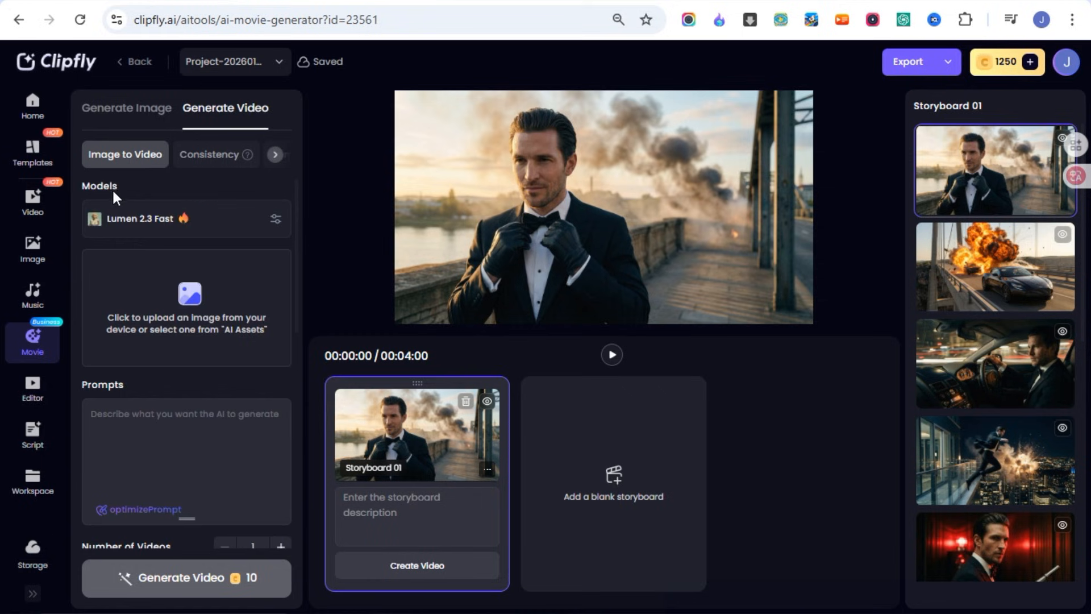
pyautogui.click(276, 218)
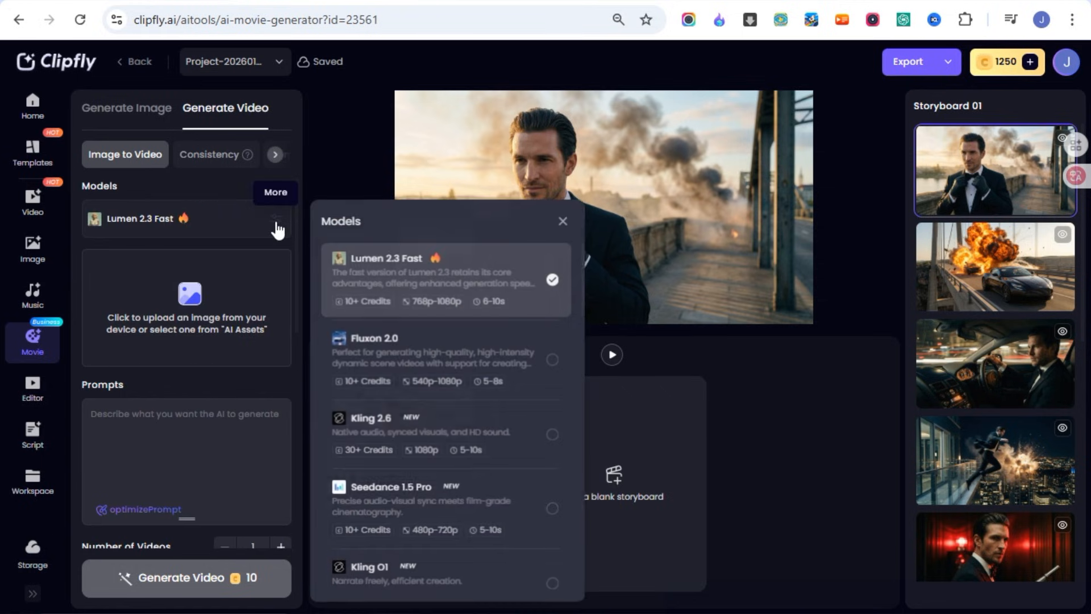
pyautogui.scroll(-7, 427, 341)
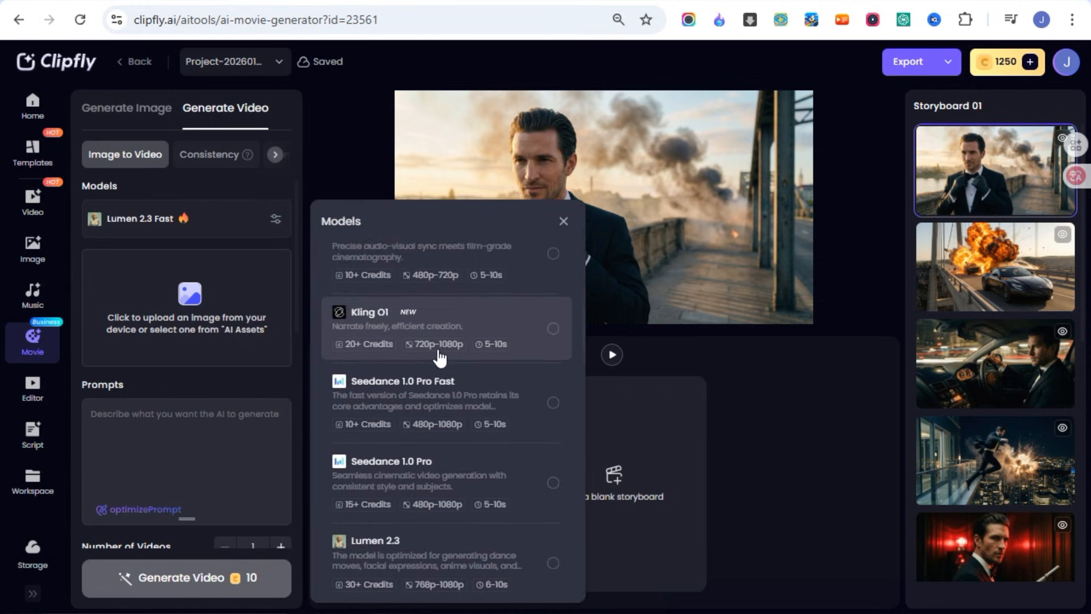
pyautogui.scroll(-5, 439, 356)
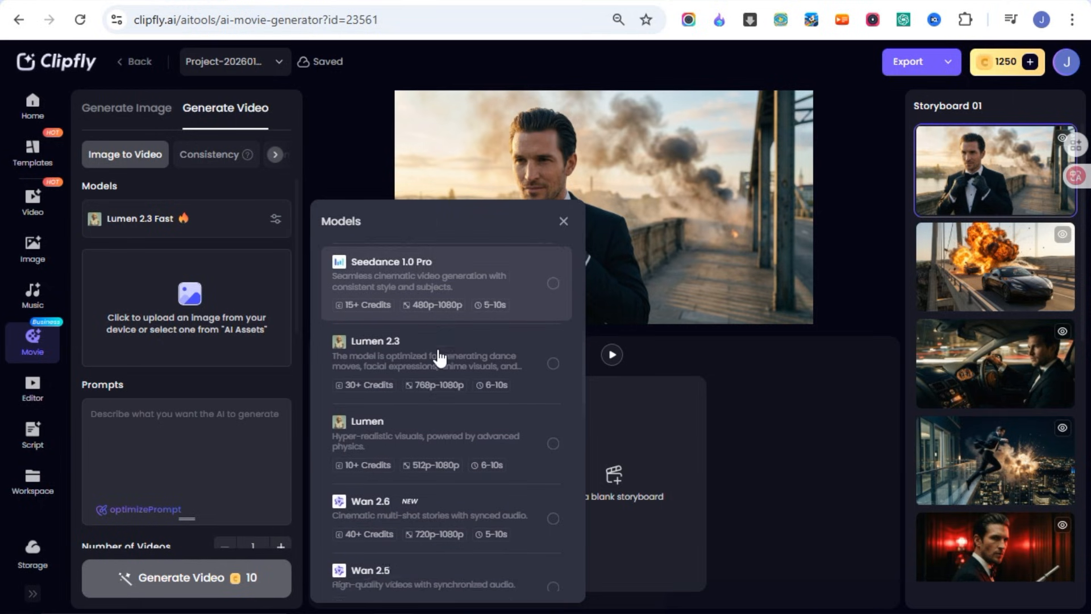
pyautogui.scroll(-1, 437, 347)
pyautogui.scroll(-2, 440, 358)
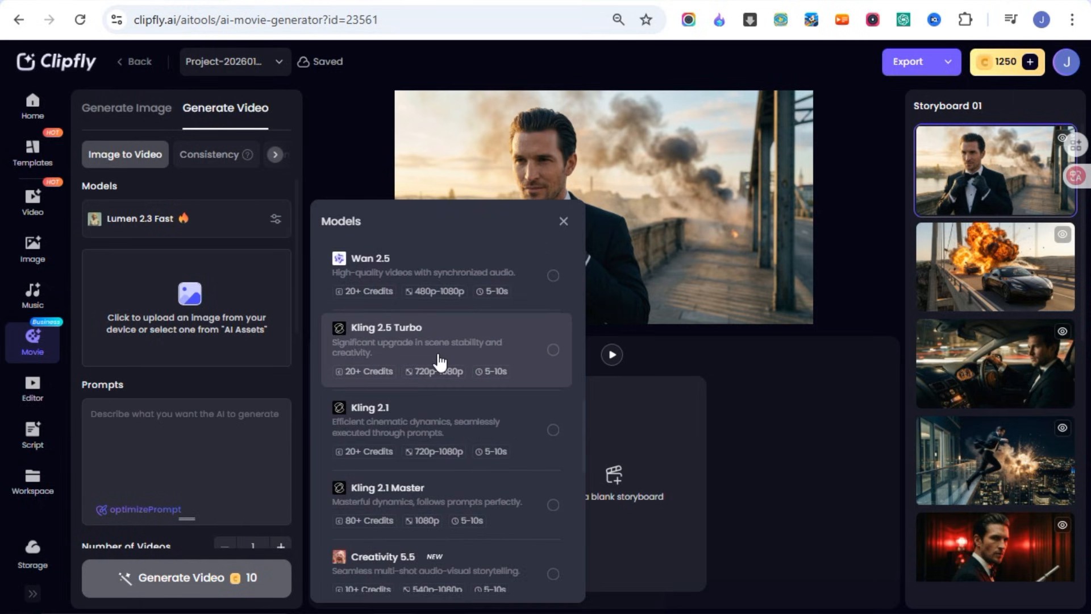
pyautogui.scroll(-6, 439, 363)
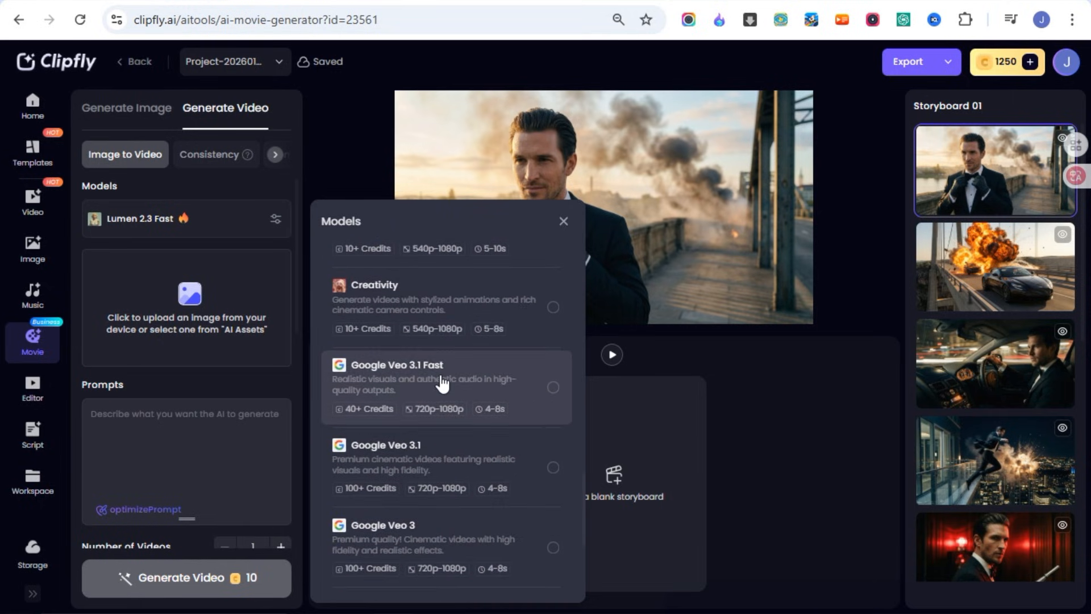
pyautogui.scroll(-1, 446, 392)
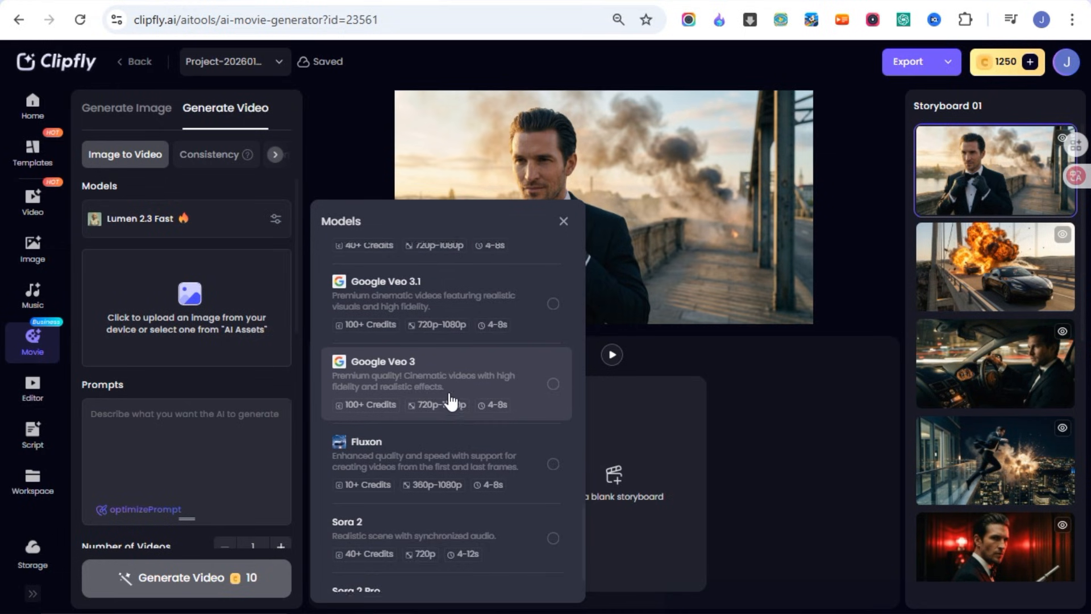
pyautogui.scroll(7, 450, 402)
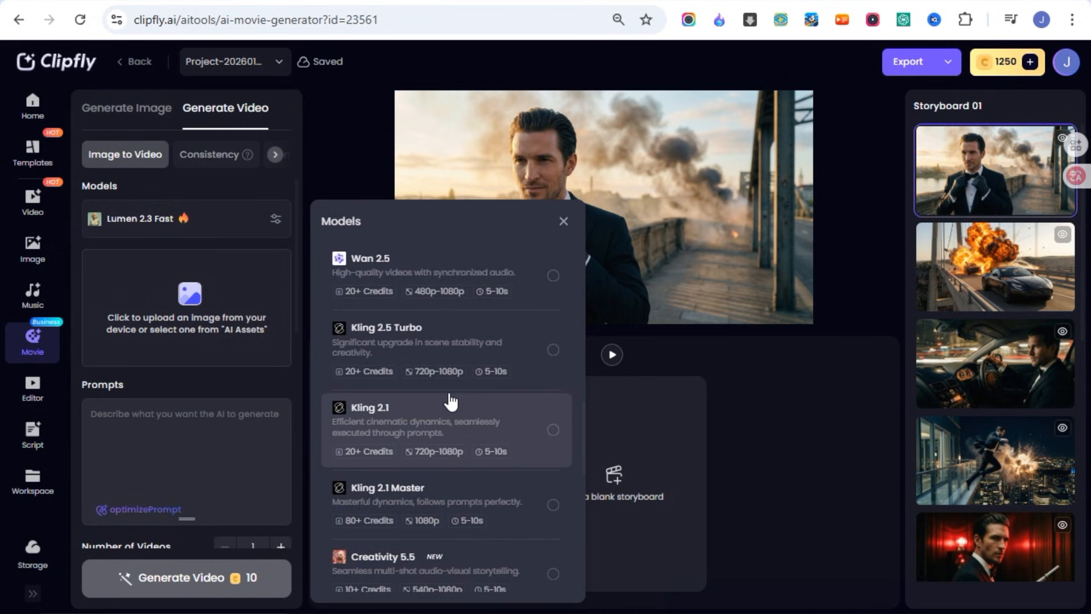
pyautogui.scroll(4, 451, 401)
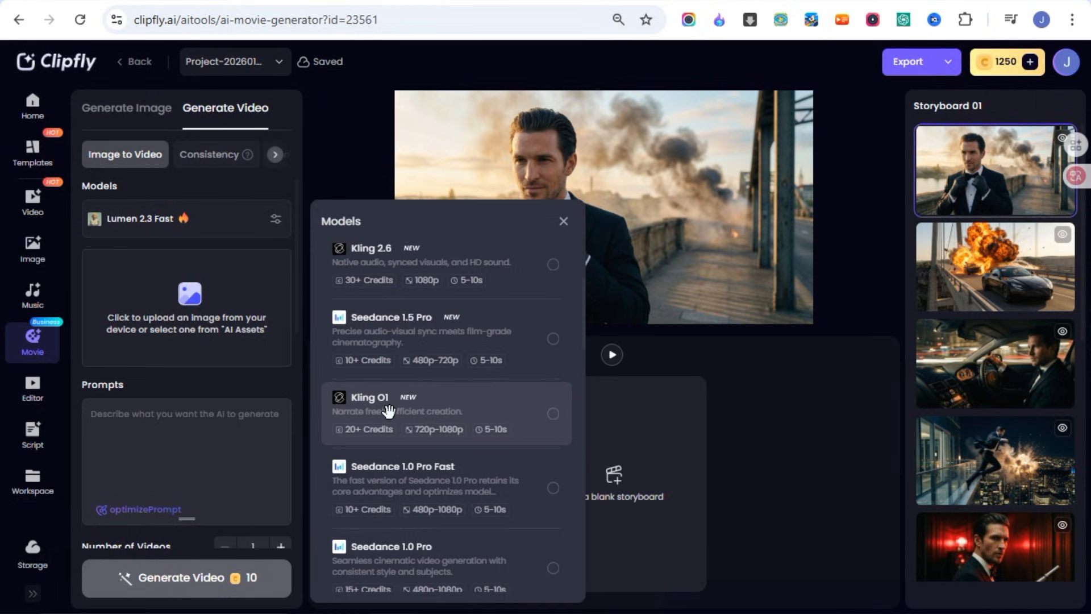
pyautogui.click(386, 407)
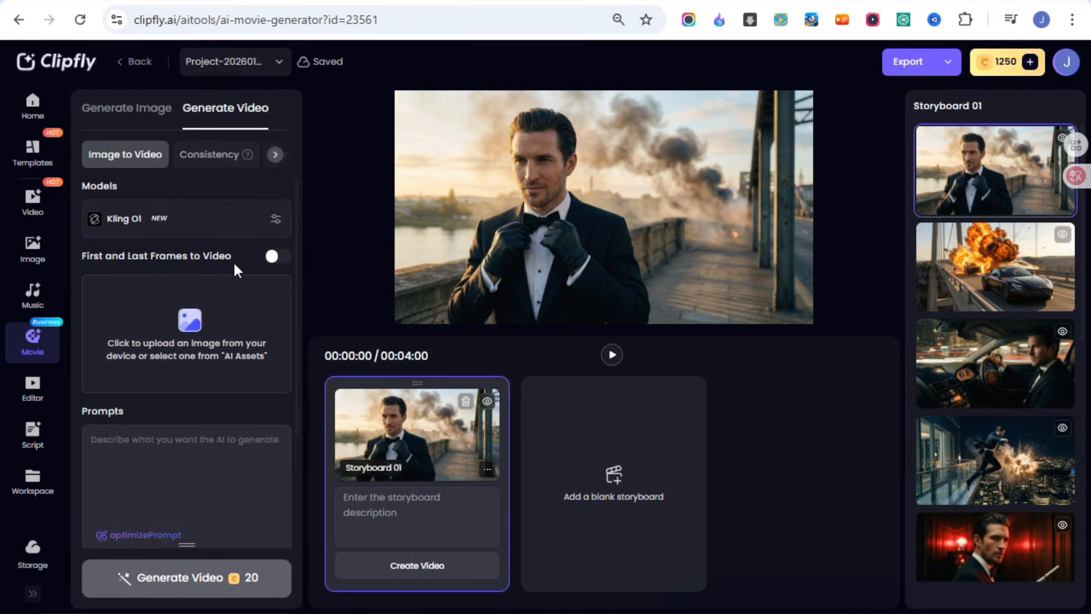
# Enable First and Last Frames to Video and use the casino exterior image from the current project as the first frame.
pyautogui.click(278, 258)
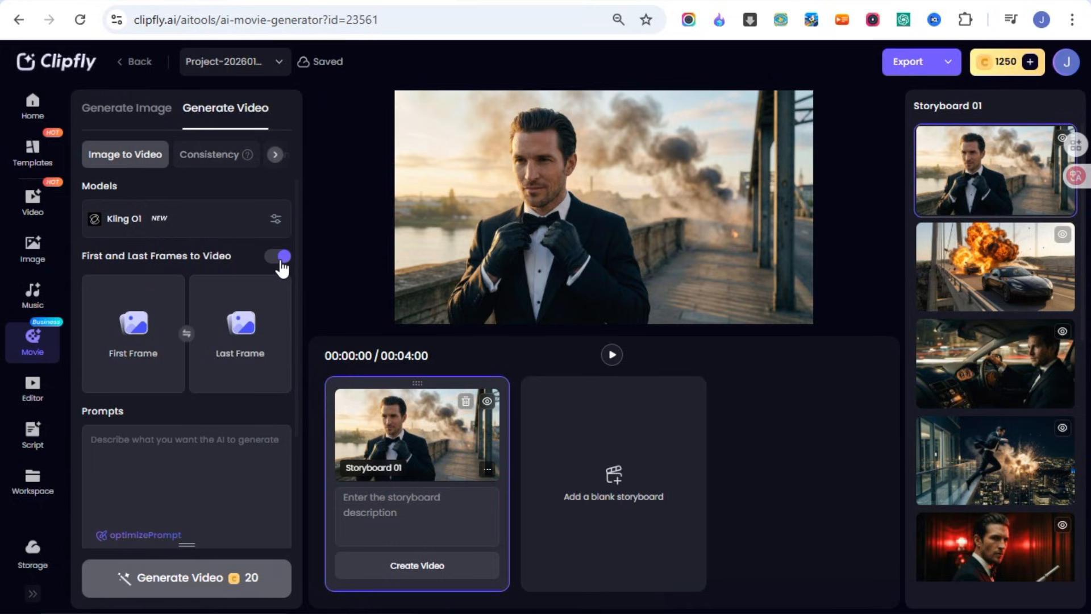
pyautogui.click(147, 328)
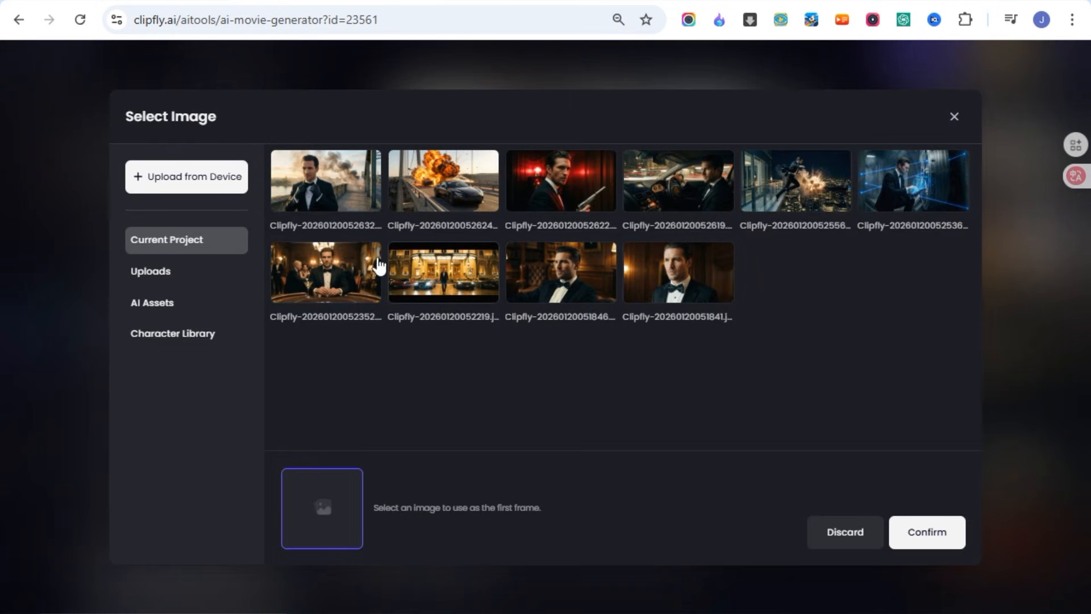
pyautogui.click(436, 279)
pyautogui.click(927, 535)
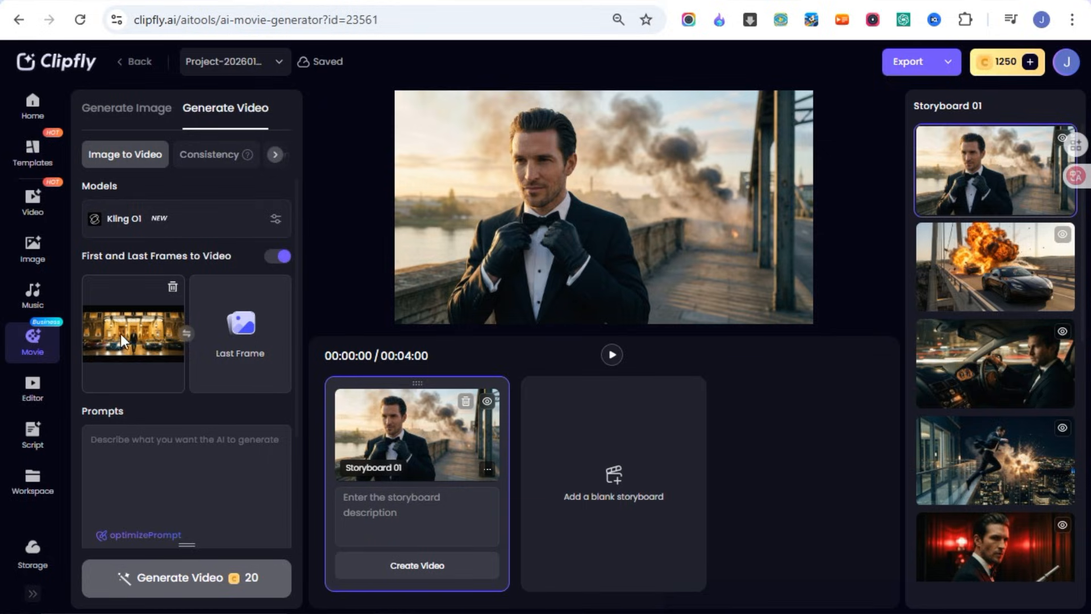
# Use the poker table image from the current project as the last frame.
pyautogui.click(240, 338)
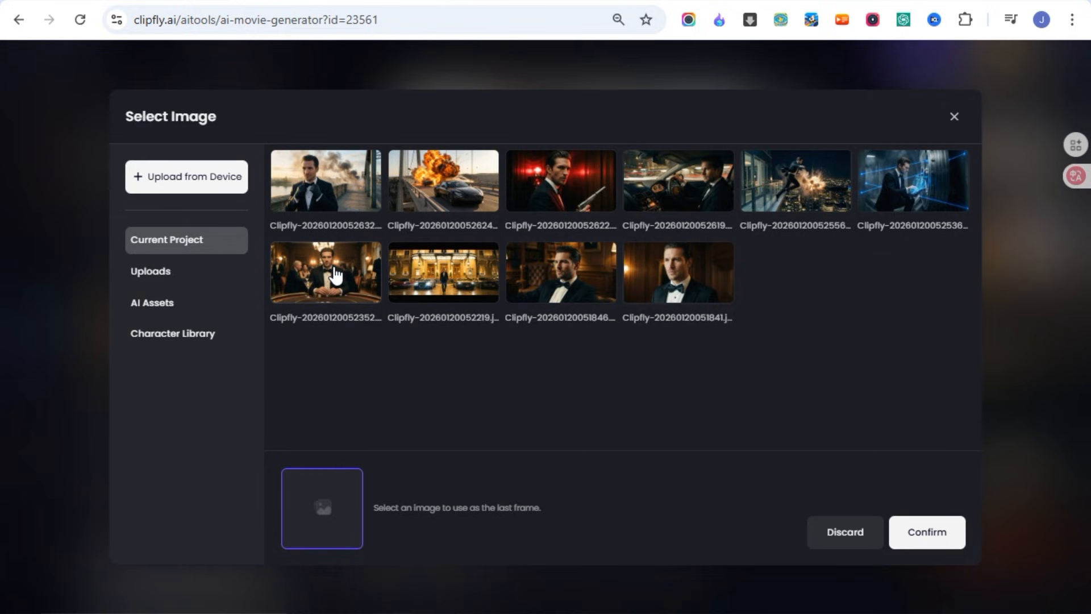
pyautogui.click(335, 274)
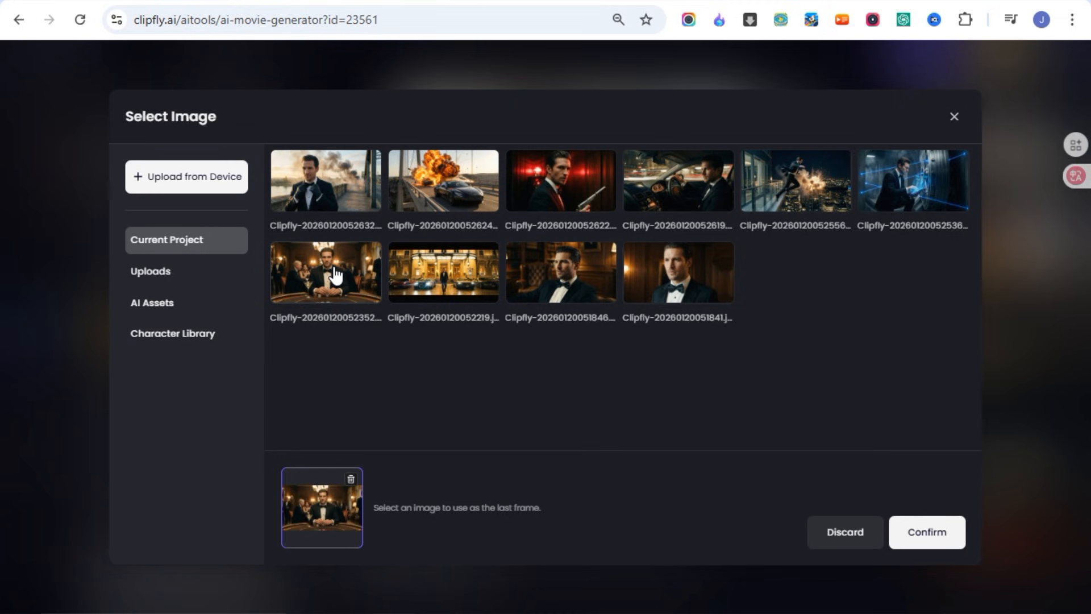
pyautogui.click(909, 534)
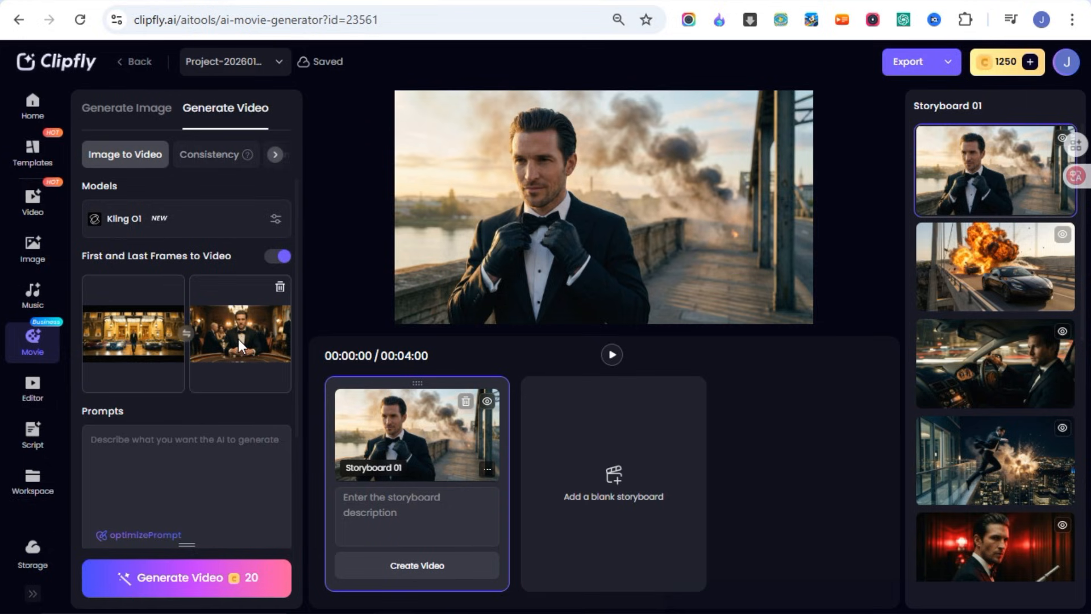
# Copy the Video 1 (Entry to Poker) prompt text from the Gemini chat into the Clipfly video prompt.
pyautogui.scroll(-2, 189, 417)
pyautogui.click(132, 366)
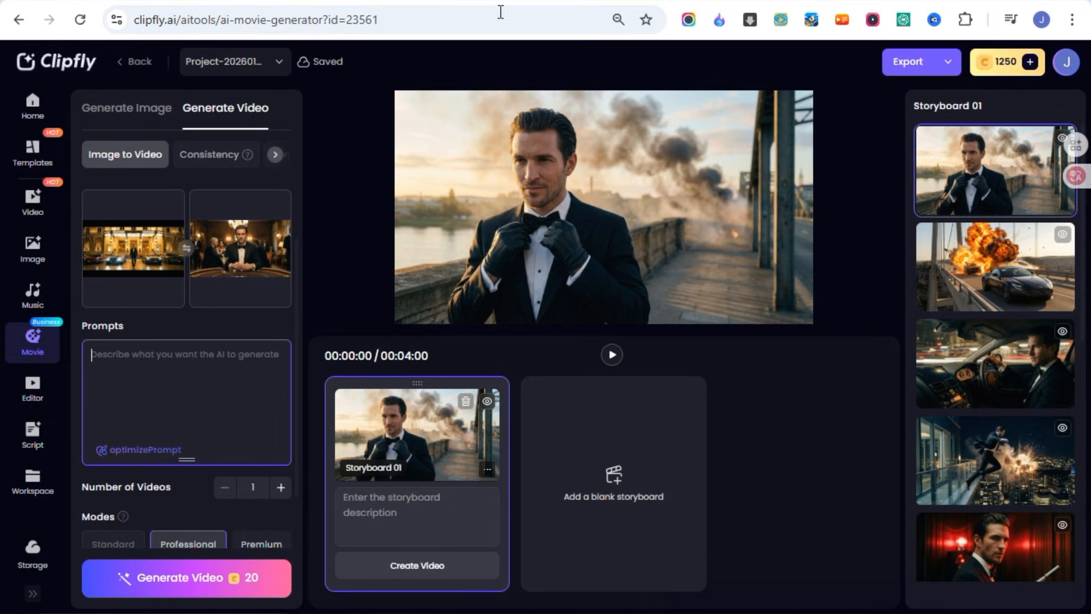
pyautogui.hotkey('ctrl', 'Tab')
pyautogui.scroll(-3, 592, 332)
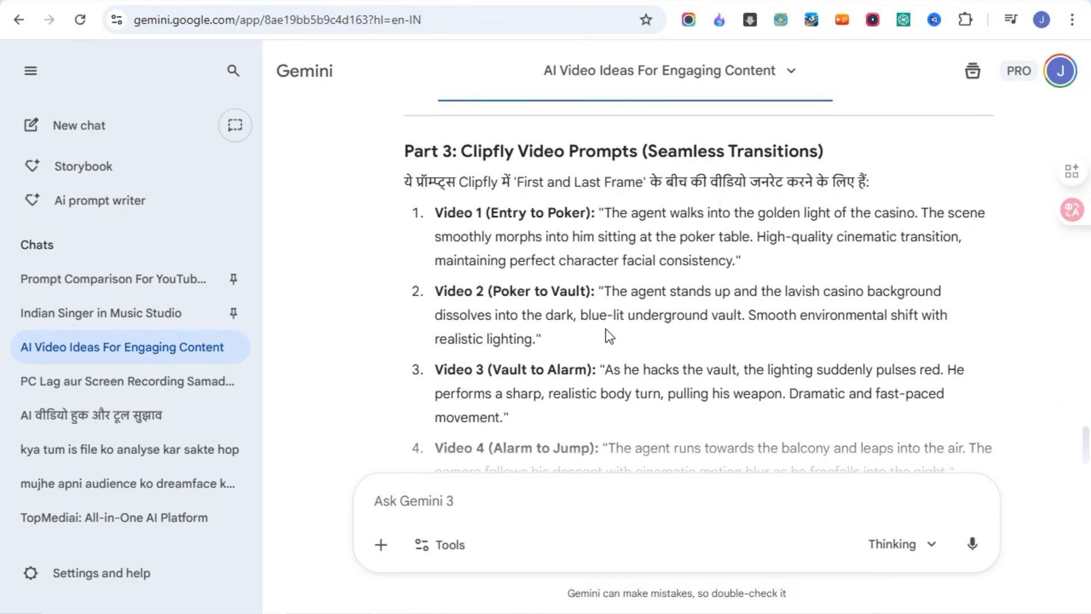
pyautogui.moveTo(604, 212); pyautogui.dragTo(734, 262)
pyautogui.hotkey('ctrl', 'c')
pyautogui.hotkey('ctrl', 'shift', 'Tab')
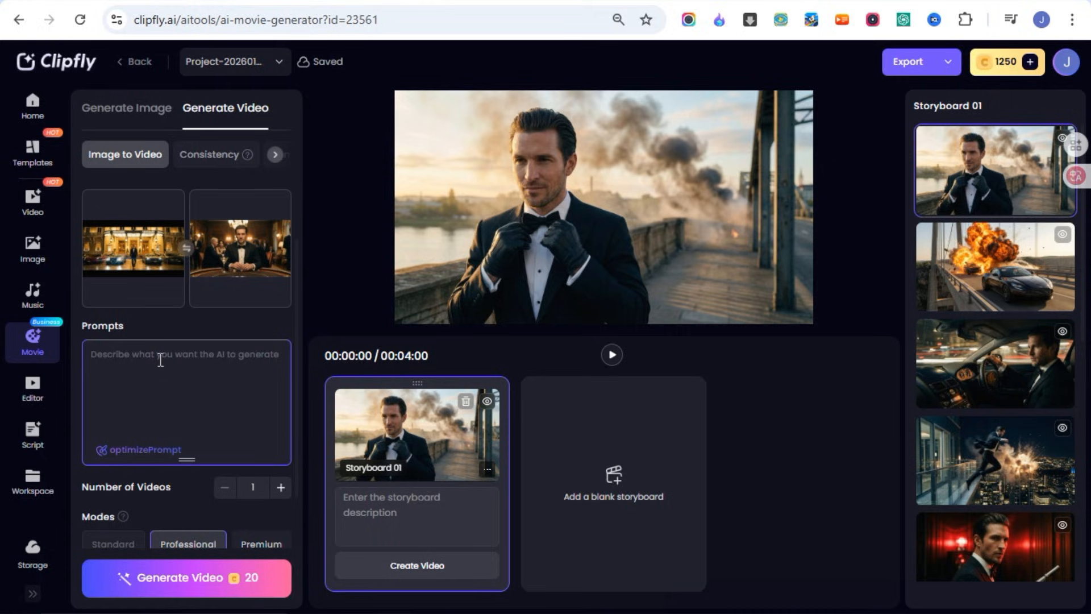
pyautogui.hotkey('ctrl', 'v')
# Generate the casino-to-poker video with a 10s duration and preview the Storyboard 01 result.
pyautogui.scroll(-2, 190, 462)
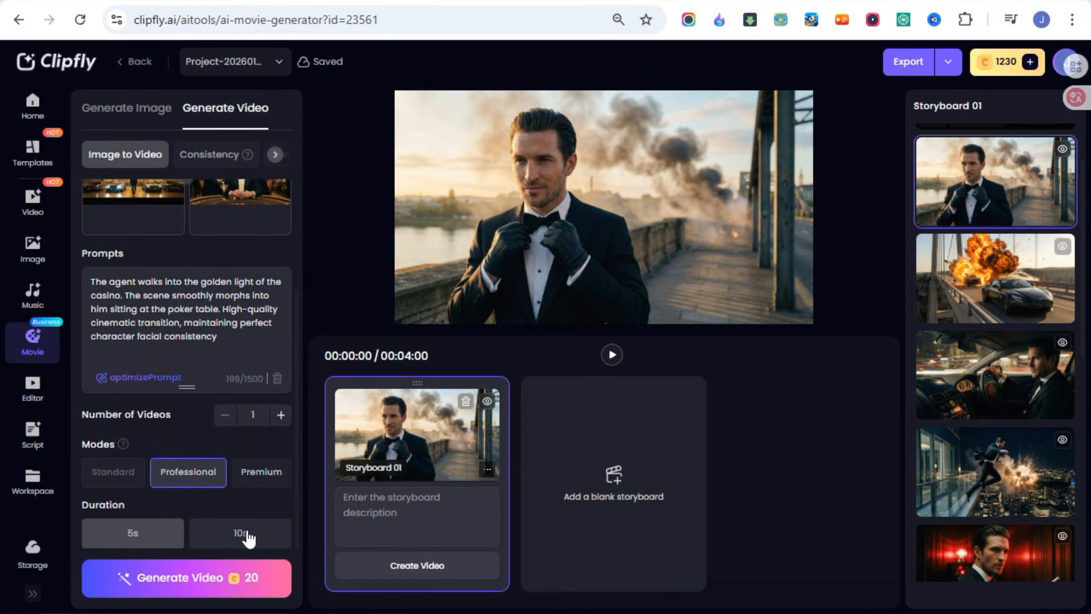
pyautogui.click(248, 536)
pyautogui.click(163, 579)
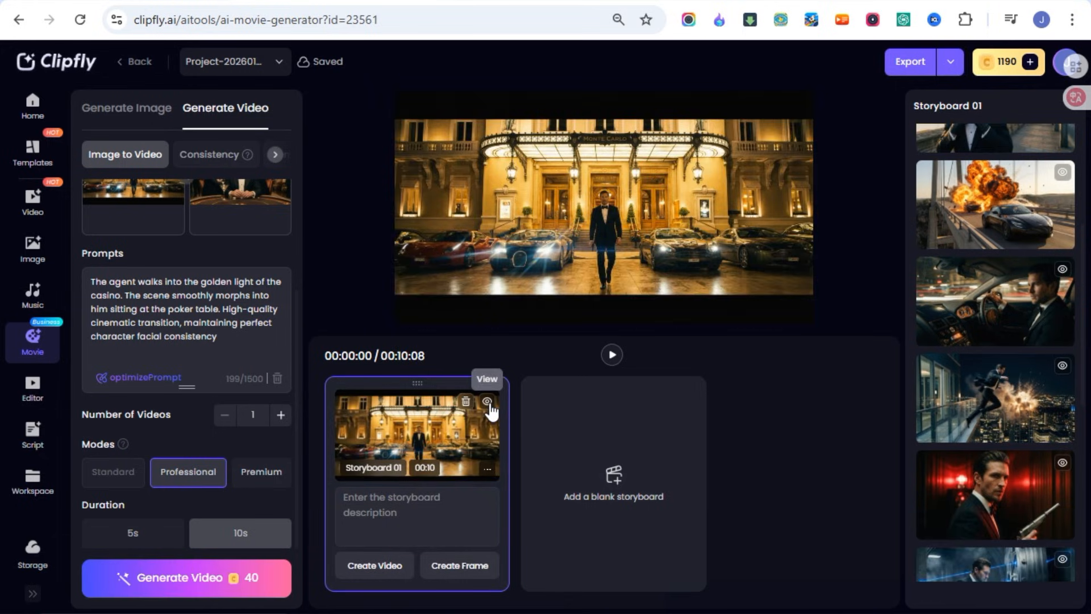
pyautogui.click(486, 401)
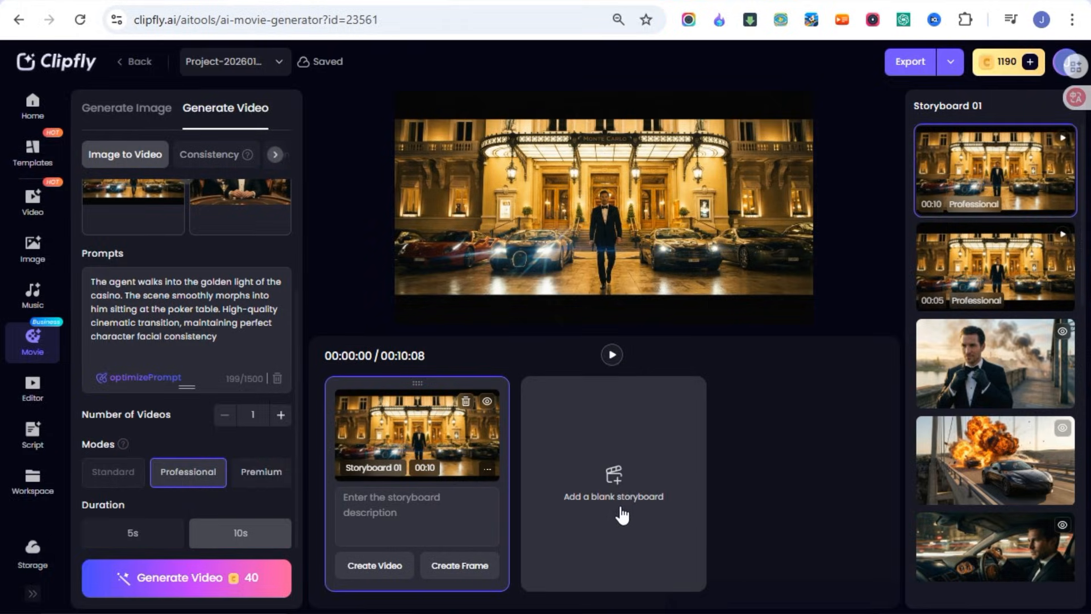
# Add a blank storyboard and swap the two frames so the poker table image is the first frame.
pyautogui.click(621, 489)
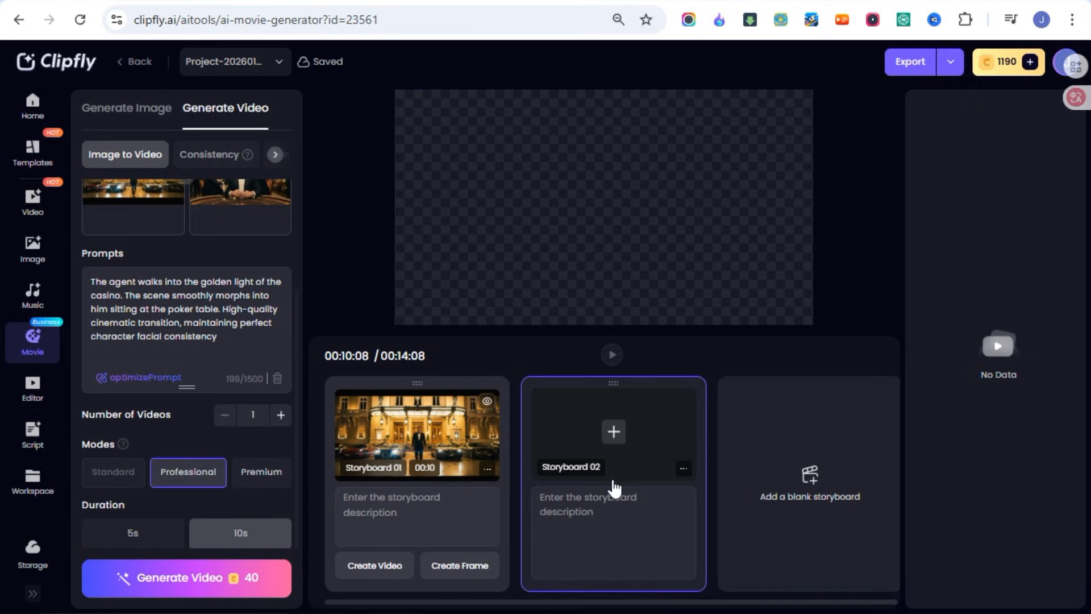
pyautogui.scroll(3, 236, 237)
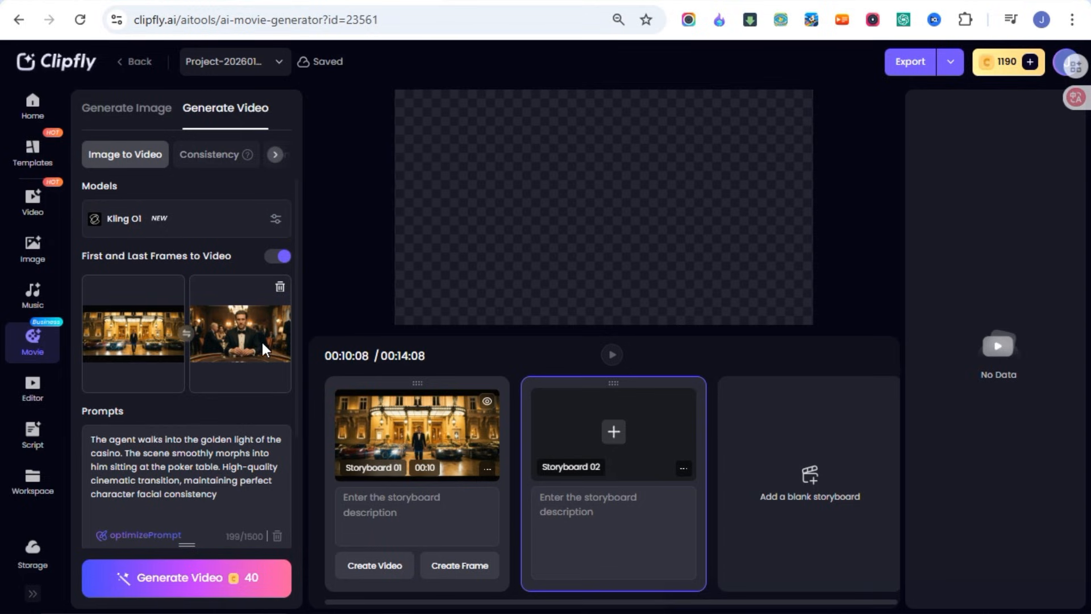
pyautogui.click(189, 336)
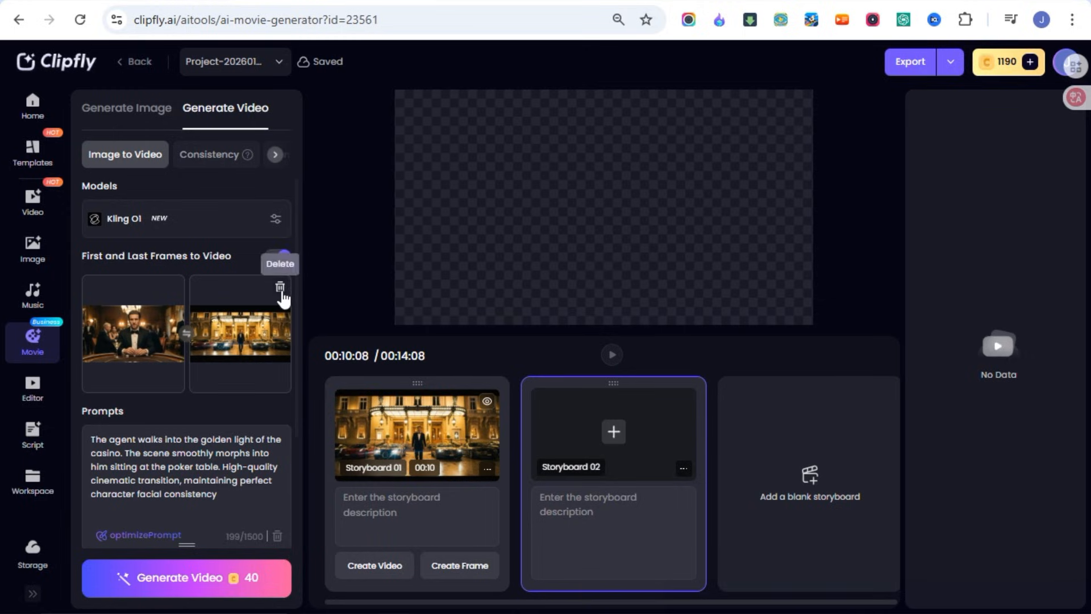
# Replace the last frame with the blue laser-lit vault image from the current project.
pyautogui.click(280, 287)
pyautogui.click(255, 329)
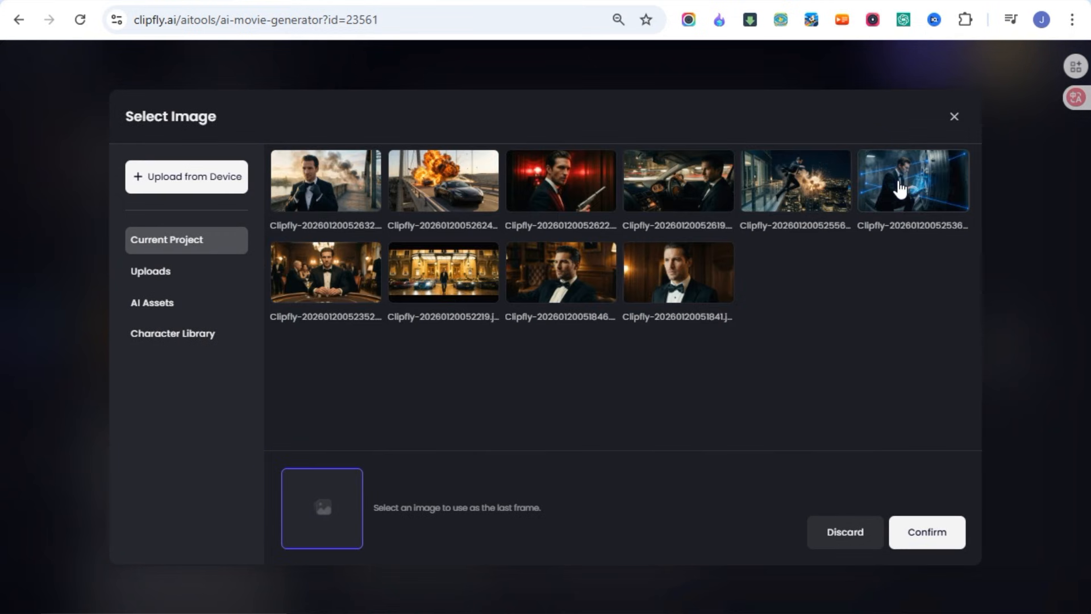
pyautogui.click(909, 191)
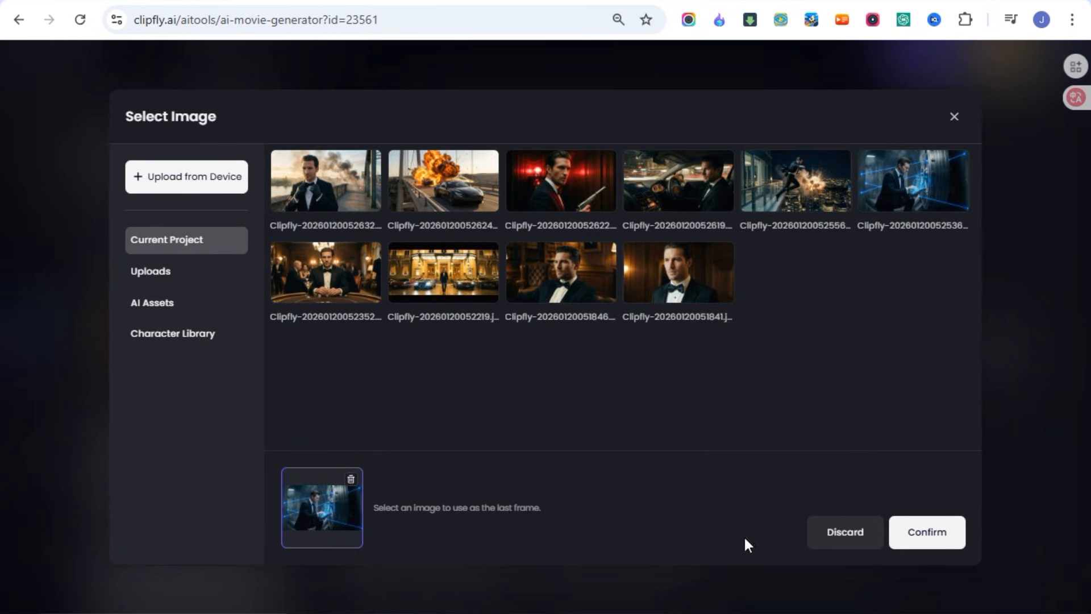
pyautogui.click(907, 546)
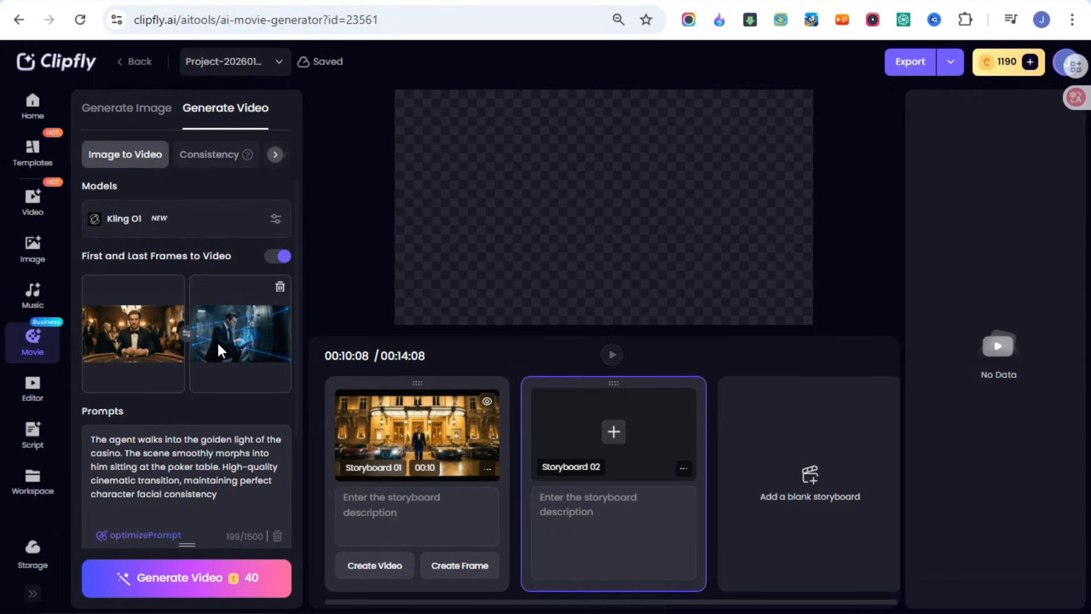
# Replace the video prompt with the Video 2 (Poker to Vault) text copied from the Gemini chat.
pyautogui.scroll(-2, 162, 463)
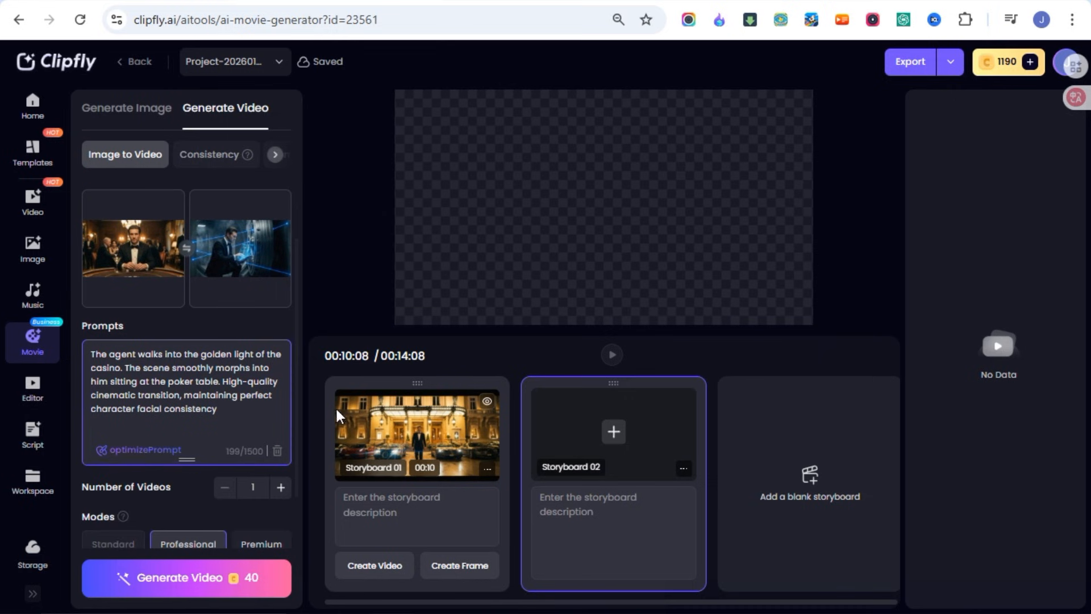
pyautogui.click(513, 3)
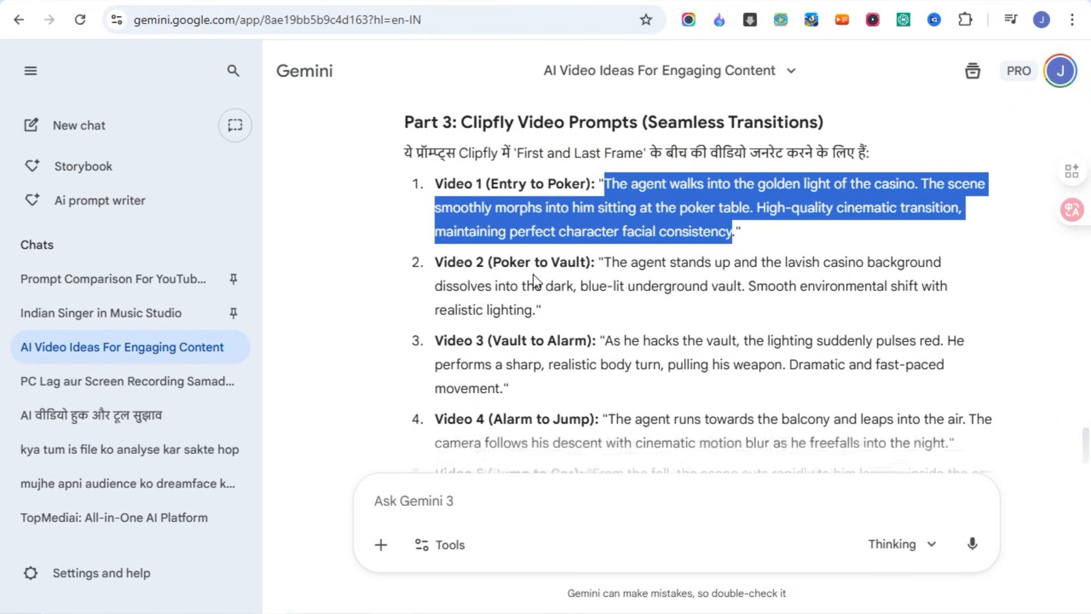
pyautogui.scroll(-2, 533, 274)
pyautogui.moveTo(604, 206); pyautogui.dragTo(622, 251)
pyautogui.hotkey('ctrl', 'c')
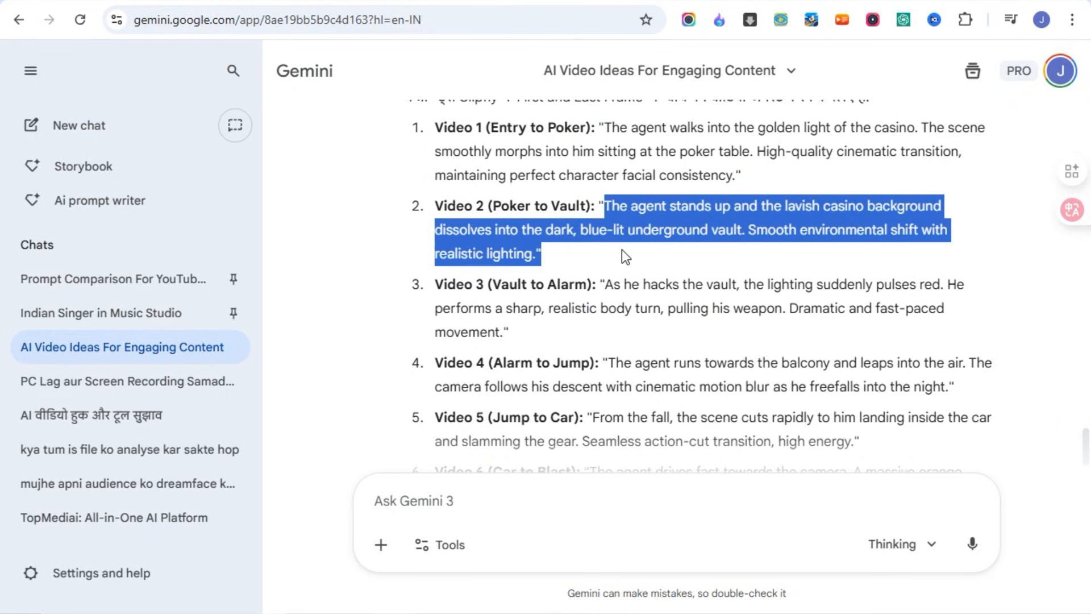
pyautogui.click(267, 3)
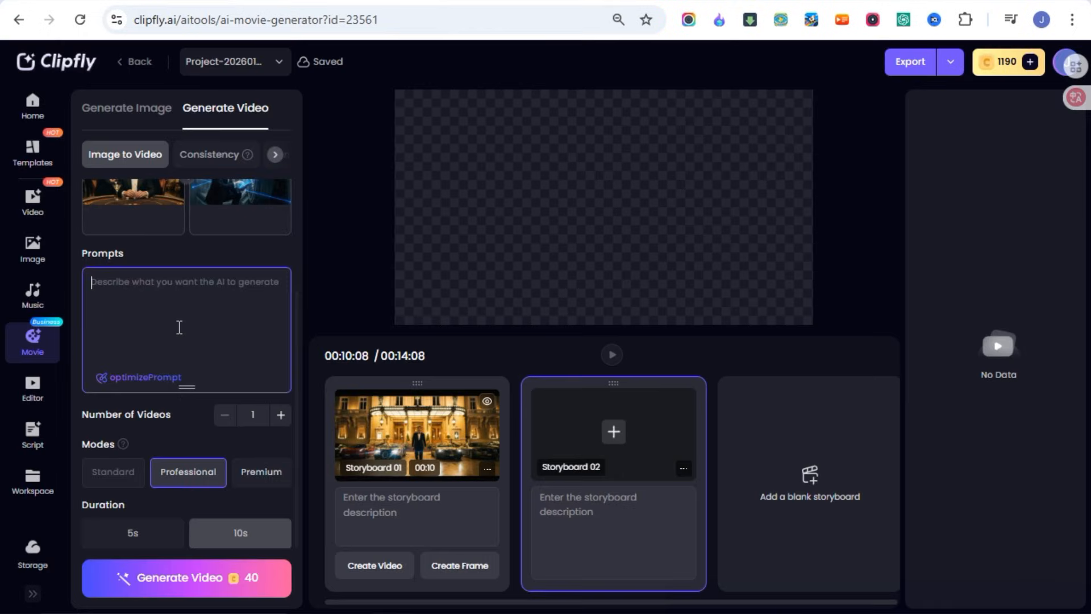
pyautogui.hotkey('ctrl', 'v')
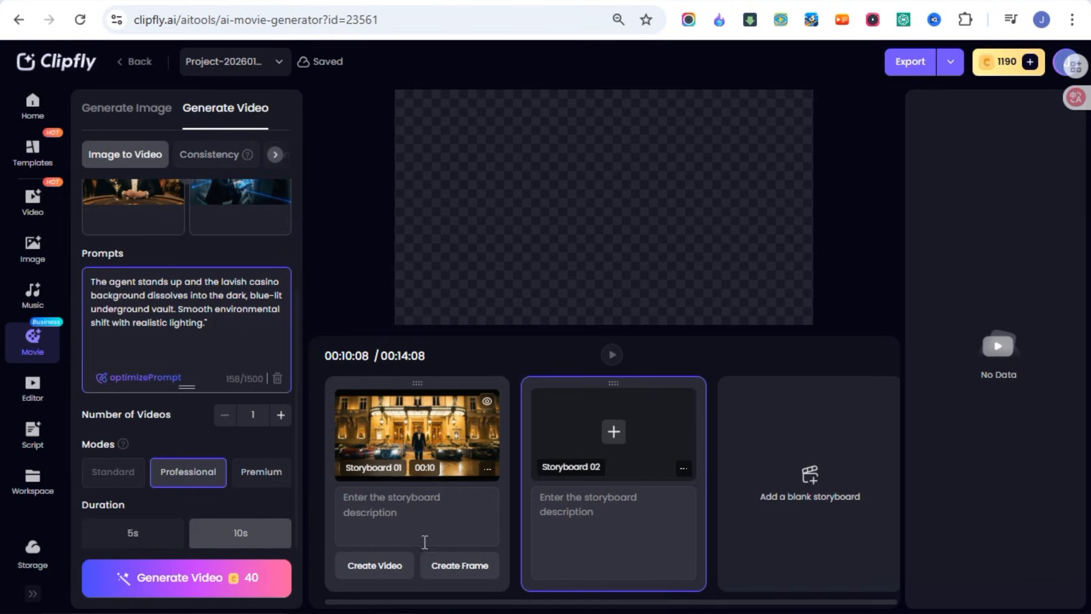
# Generate the poker-to-vault video for Storyboard 02, preview it and close the preview.
pyautogui.click(188, 591)
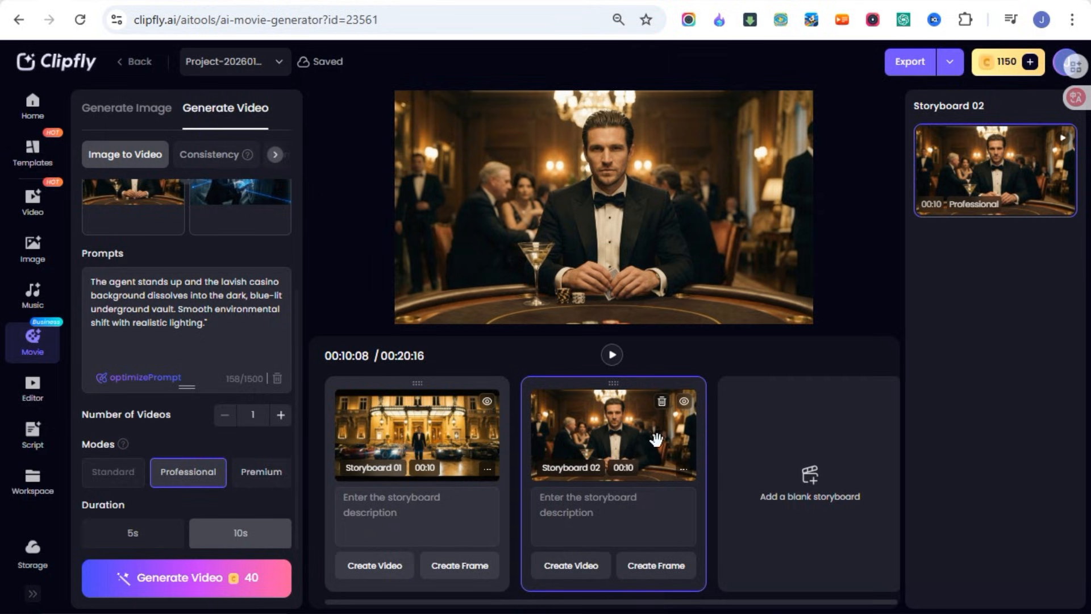
pyautogui.click(684, 403)
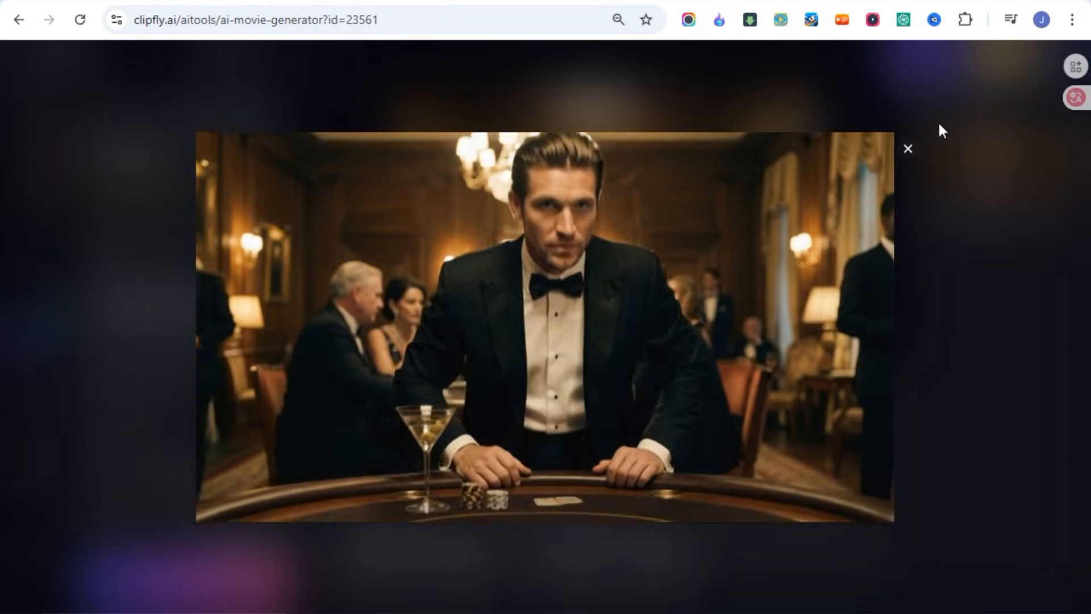
pyautogui.click(908, 149)
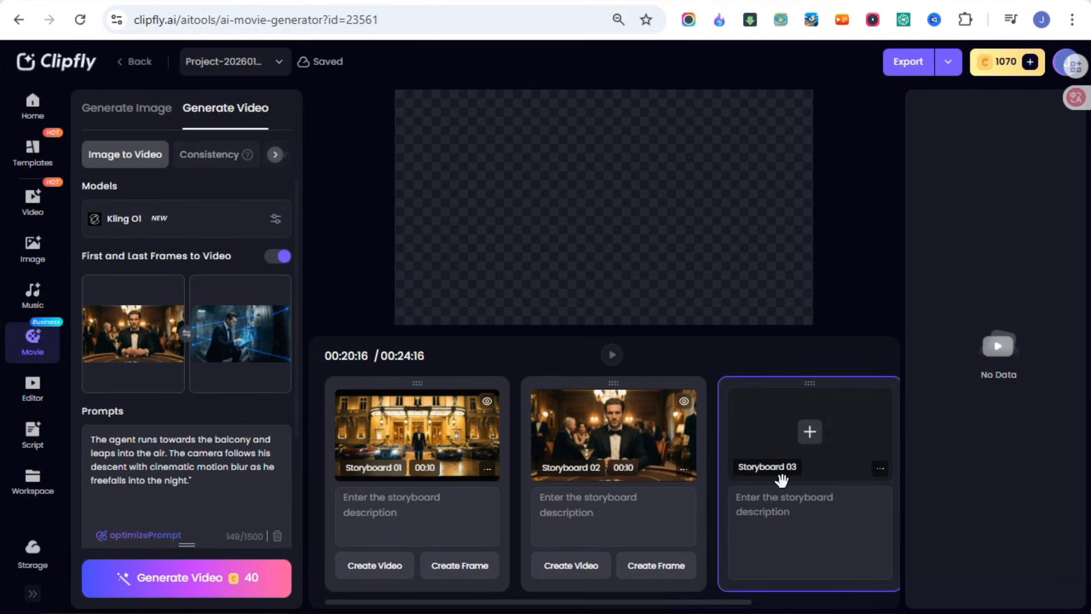
# Swap the poker table and vault frames for Storyboard 03 so the vault image comes first.
pyautogui.click(193, 340)
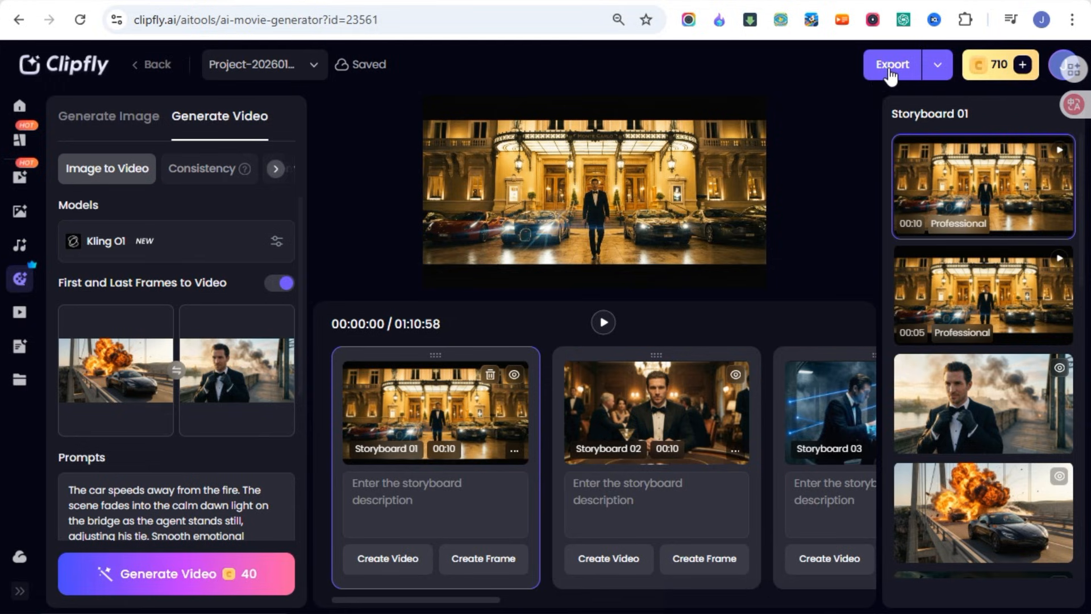
# Export all storyboards as one movie to the computer and dismiss the export confirmation.
pyautogui.click(938, 67)
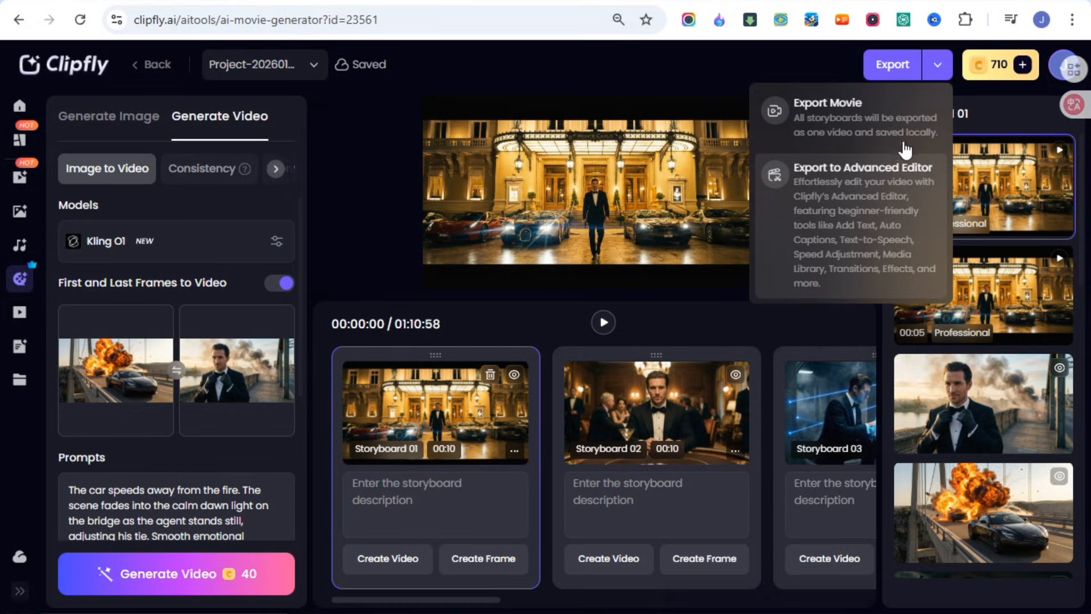
pyautogui.click(838, 118)
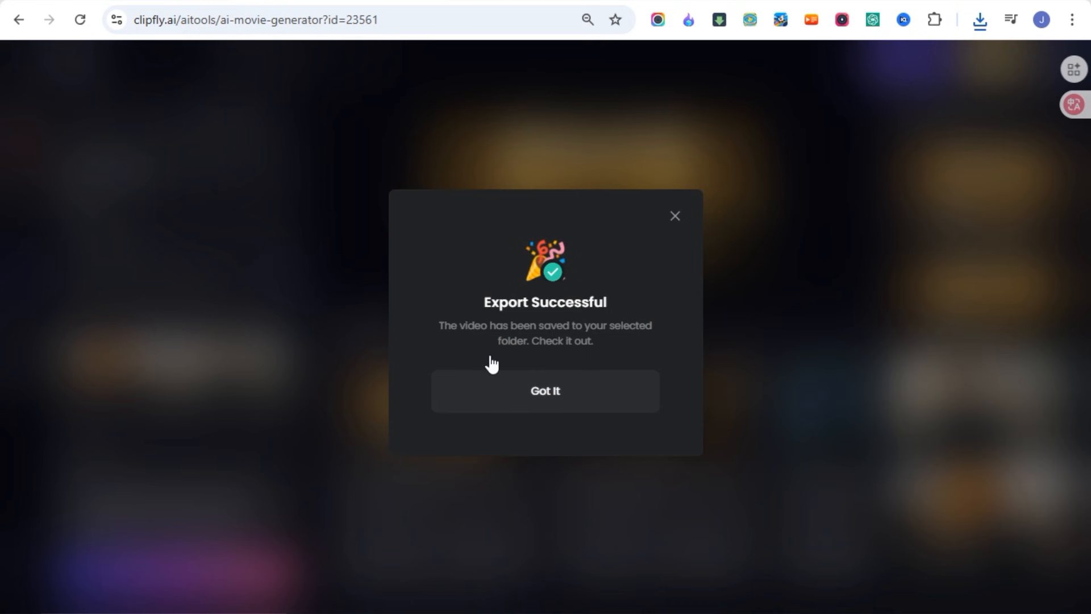
pyautogui.click(671, 220)
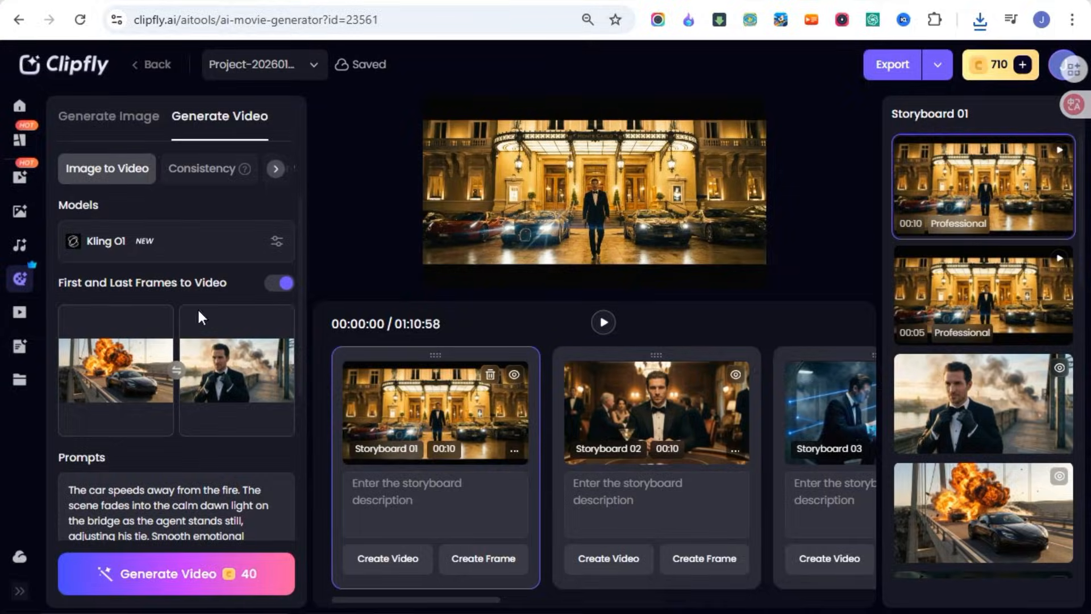
# Start a One-Click Storyboard from the movie generator and generate scripts for the theme "a sci fi bank robbery".
pyautogui.click(19, 278)
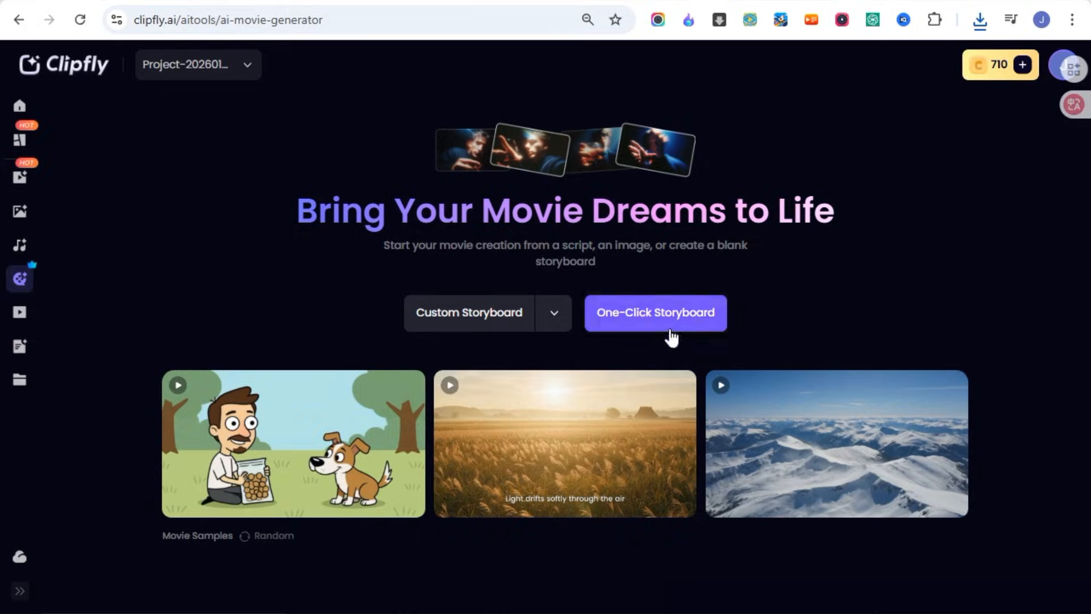
pyautogui.click(629, 318)
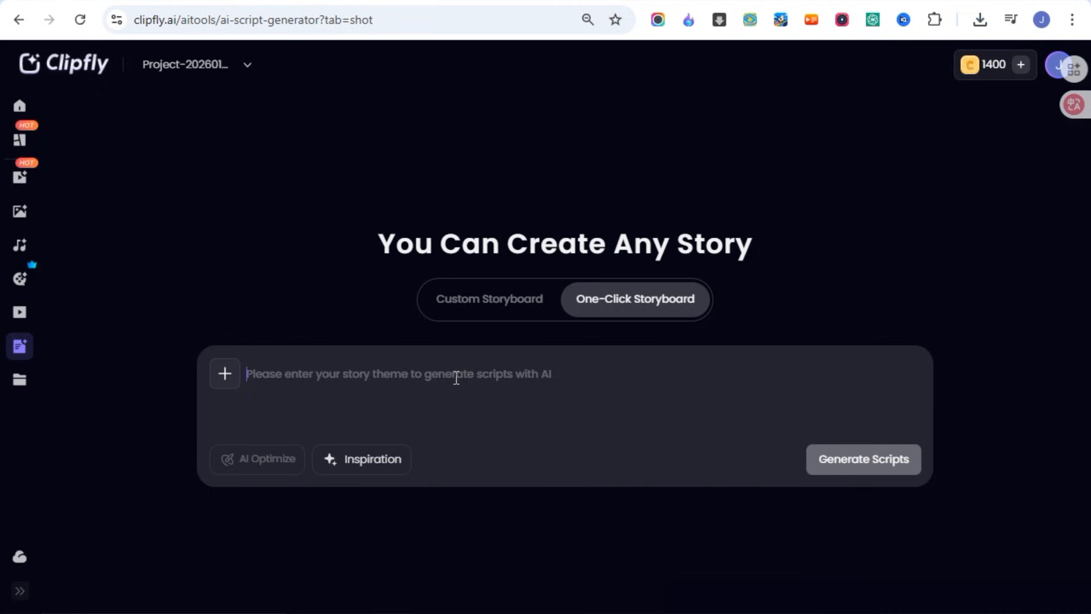
pyautogui.click(457, 378)
pyautogui.write('a sci fi bank robbery')
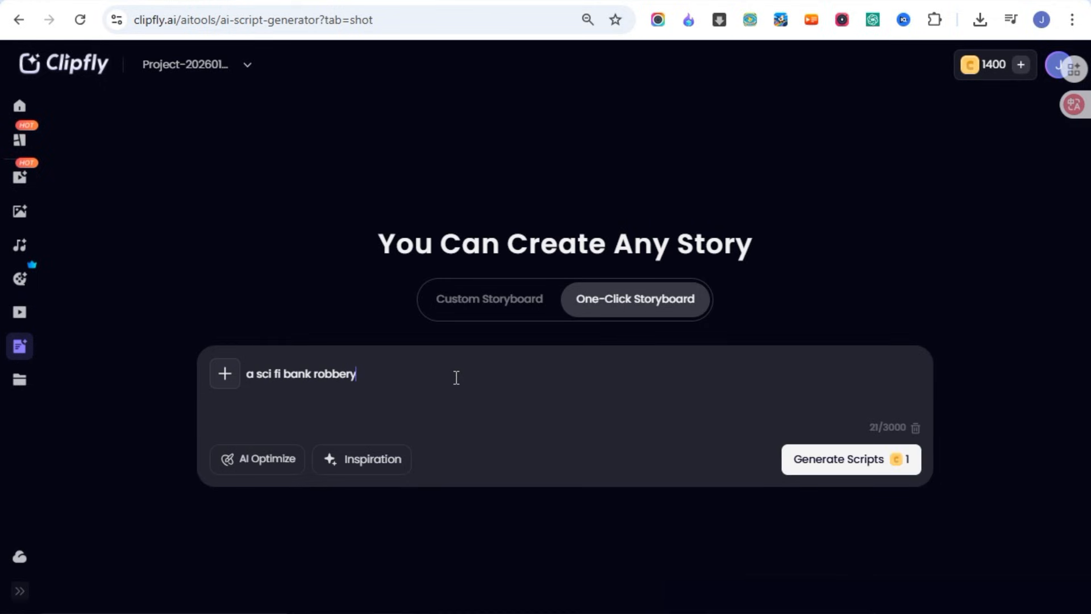
pyautogui.click(852, 463)
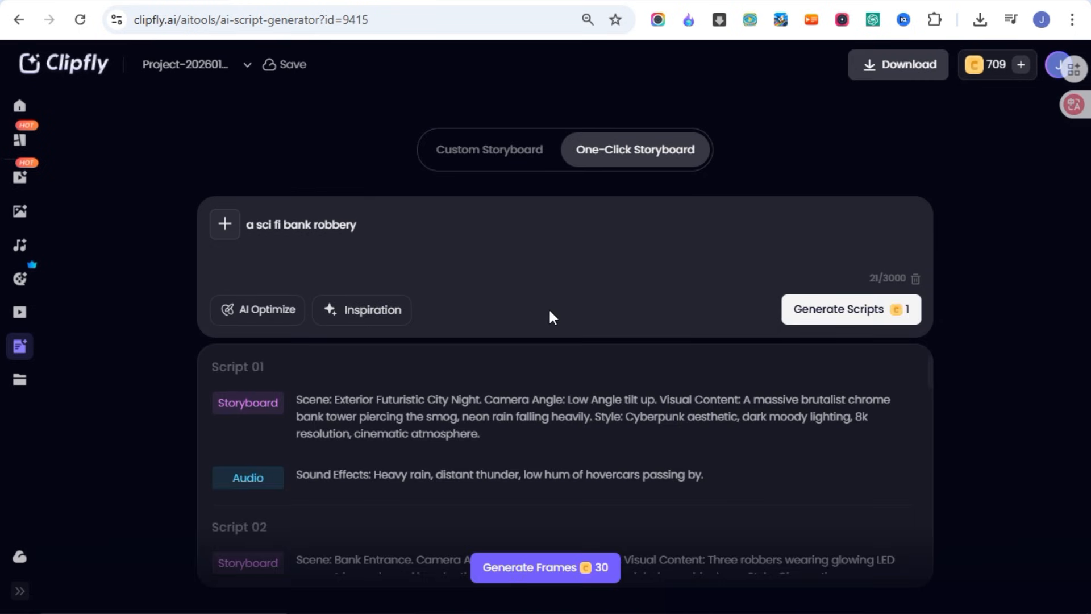
# Read through the generated bank robbery scripts and generate frames from them.
pyautogui.scroll(-3, 545, 409)
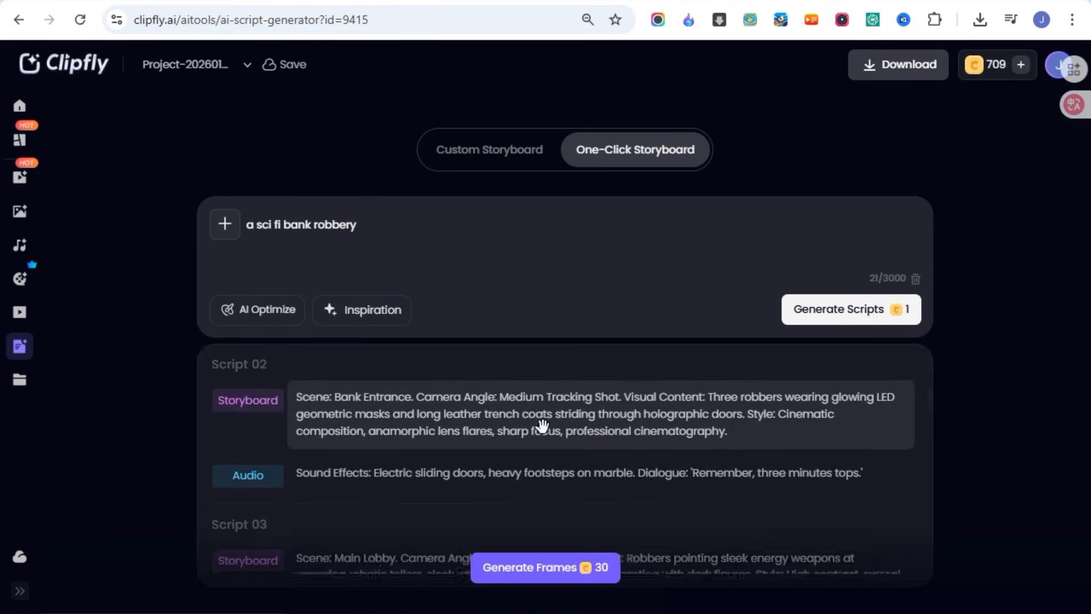
pyautogui.click(736, 435)
pyautogui.scroll(-5, 668, 454)
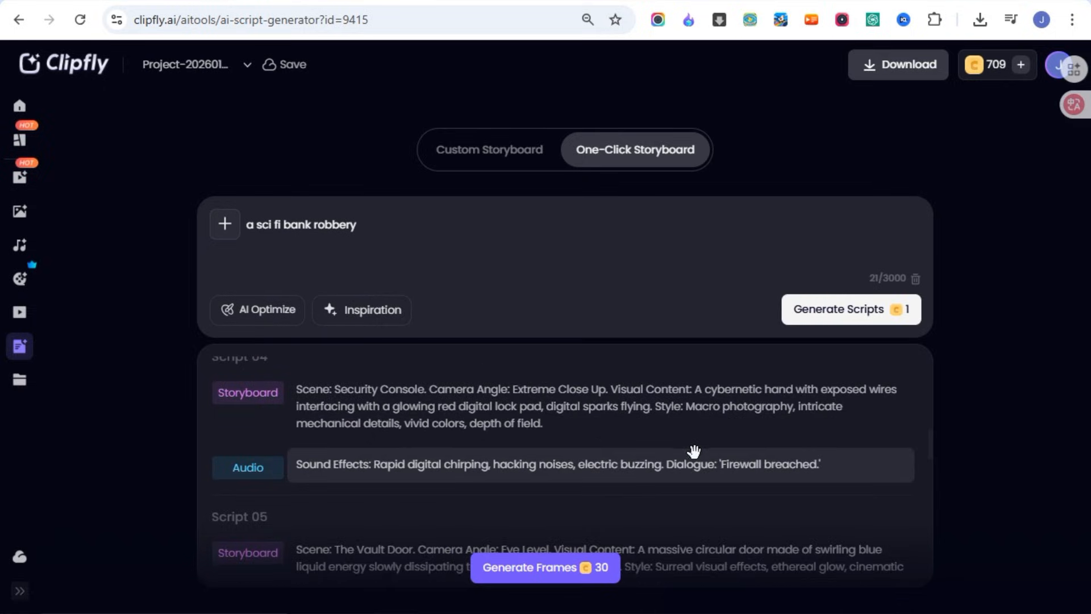
pyautogui.click(683, 438)
pyautogui.scroll(-10, 683, 437)
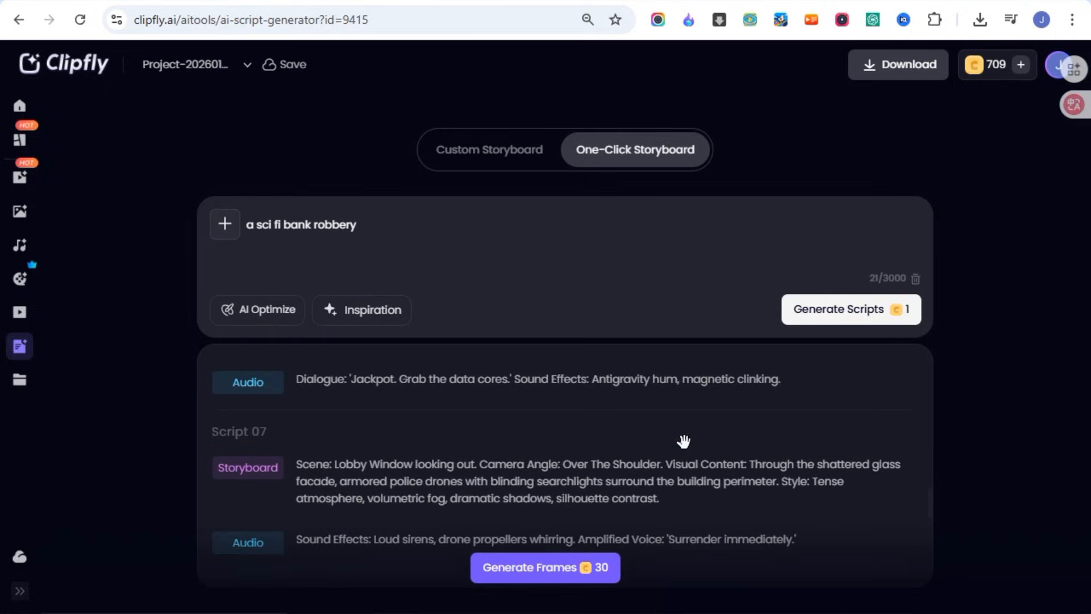
pyautogui.click(534, 575)
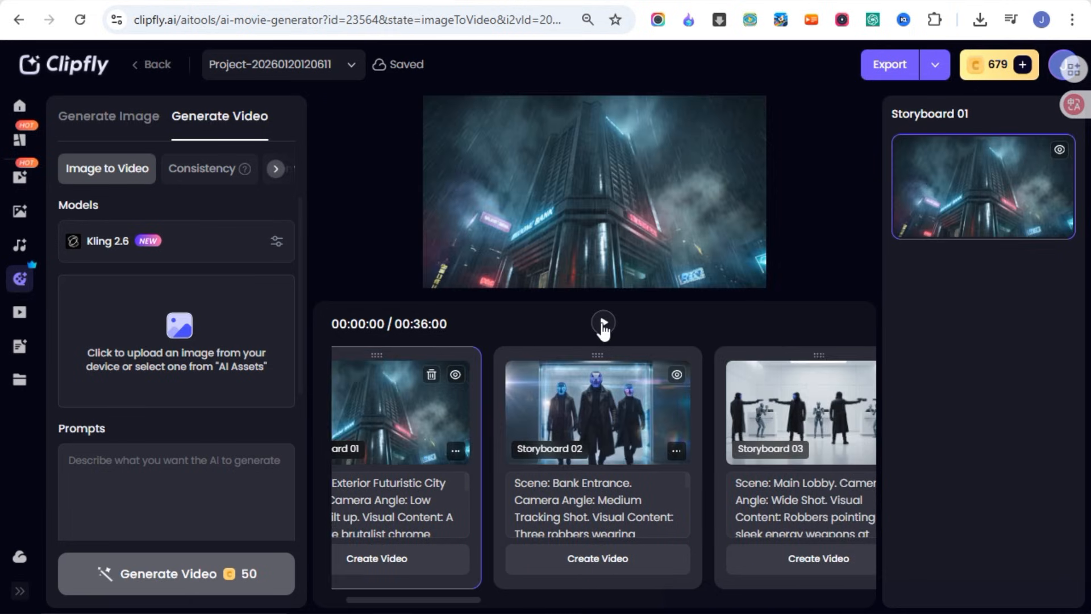
# Play the bank robbery storyboard sequence and pause it at Storyboard 04.
pyautogui.click(602, 325)
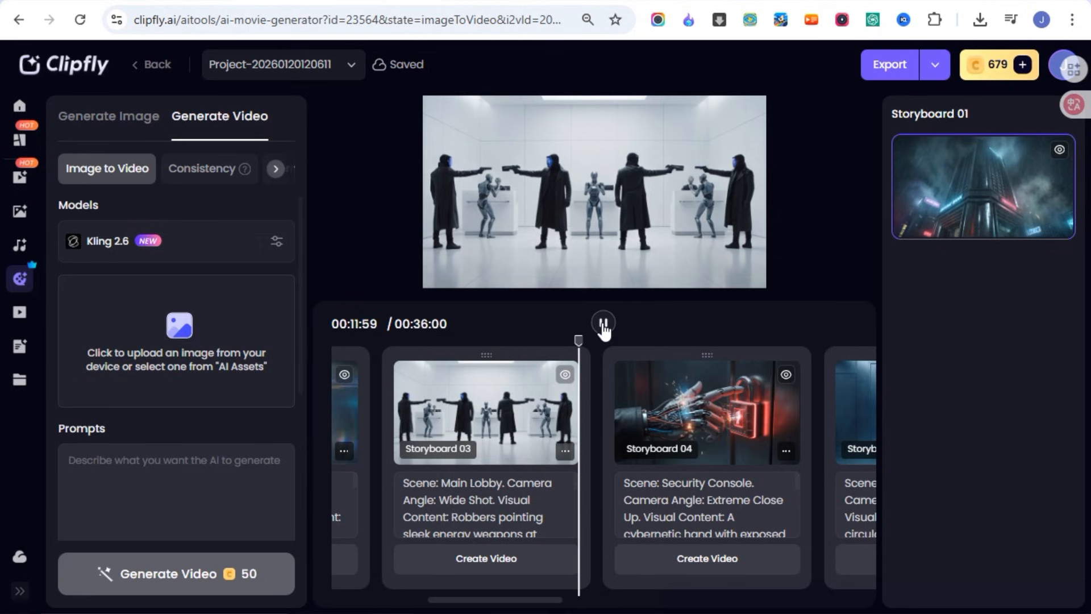
pyautogui.click(603, 323)
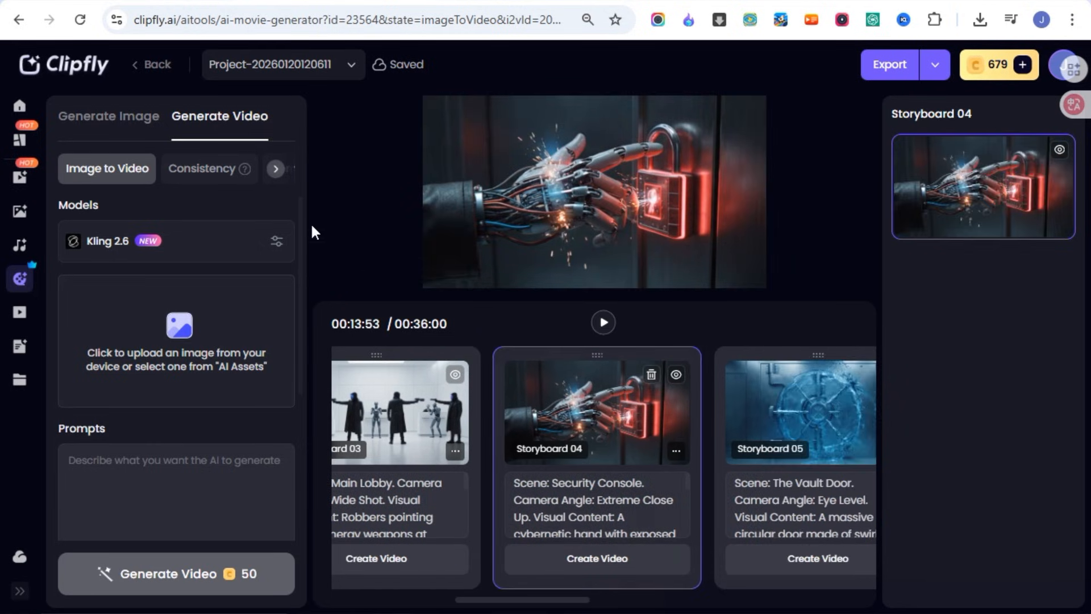
# Review the available video models and the current project's images for Image to Video without choosing any.
pyautogui.click(277, 242)
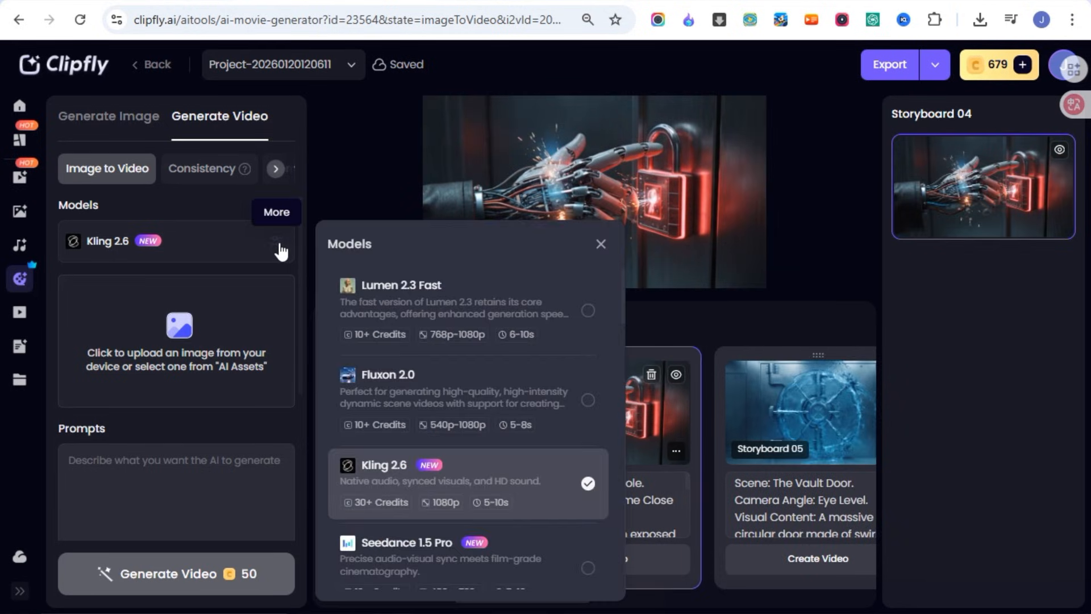
pyautogui.click(198, 330)
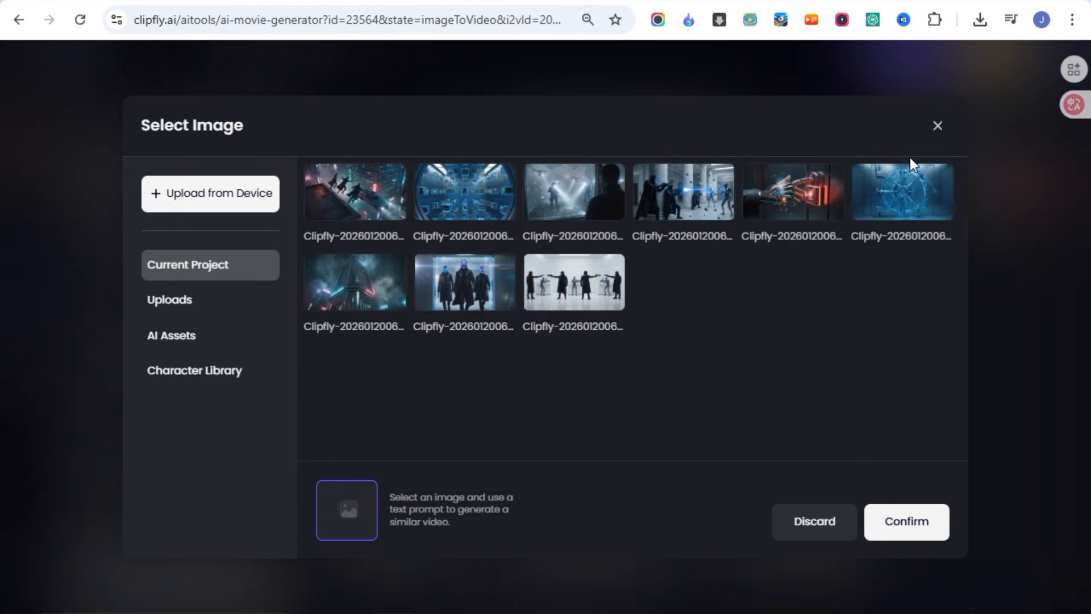
pyautogui.click(938, 126)
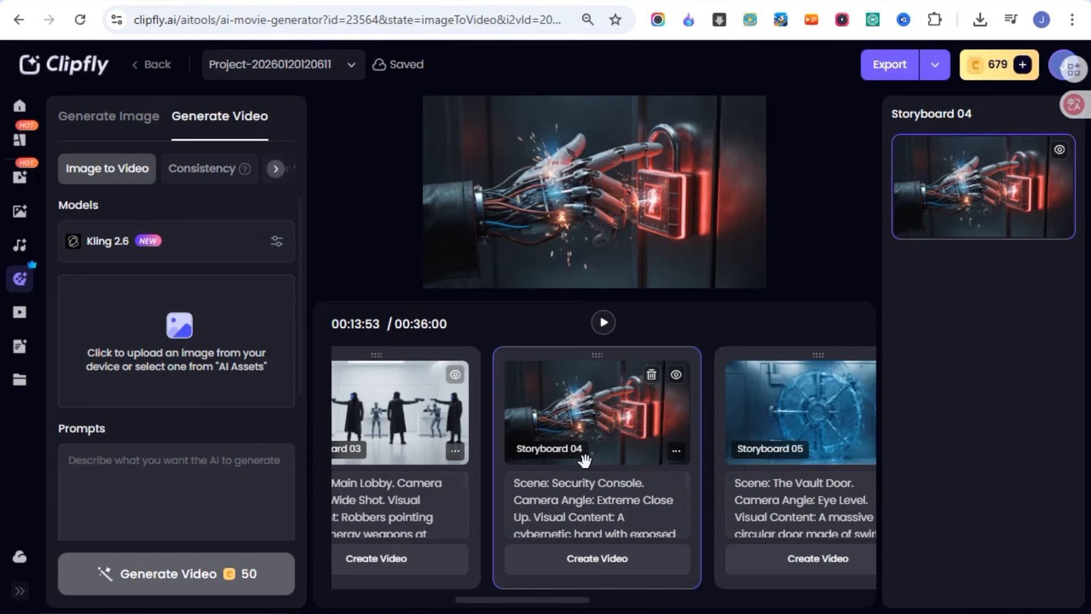